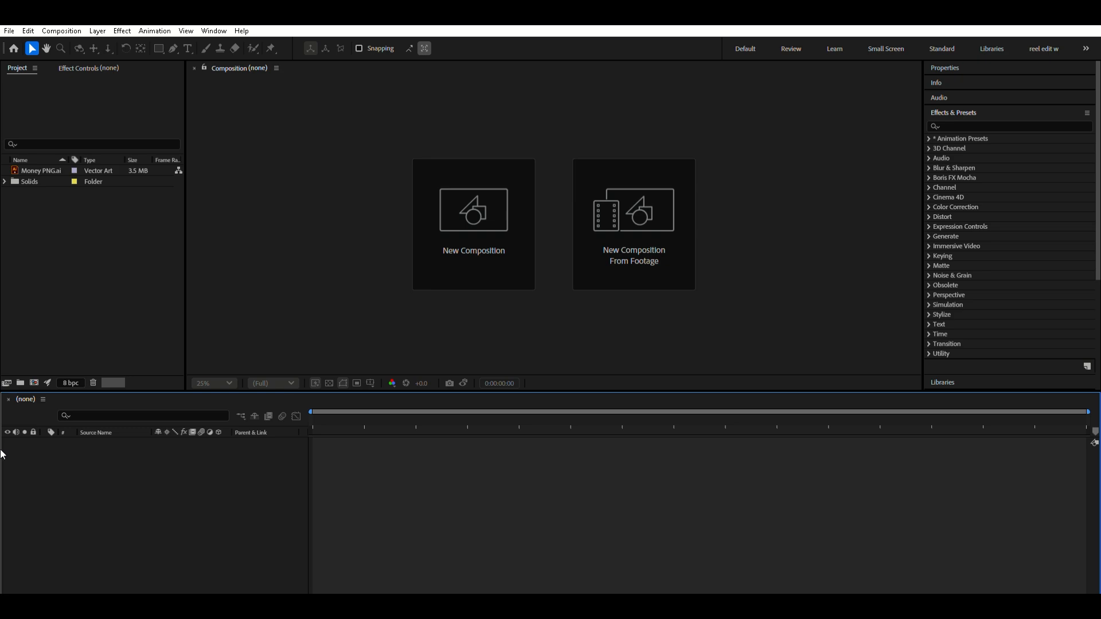
- Create a 1920 x 1080, 24 fps, 30-second composition with a solid layer and apply Gradient Ramp to the solid
left_click(58, 214)
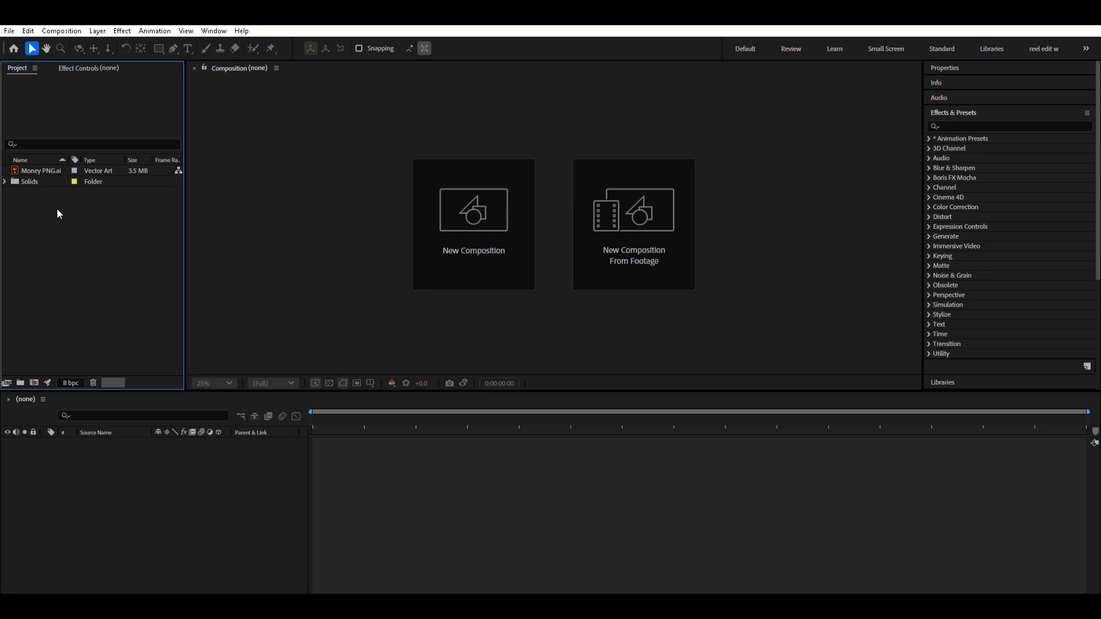
double_click(120, 217)
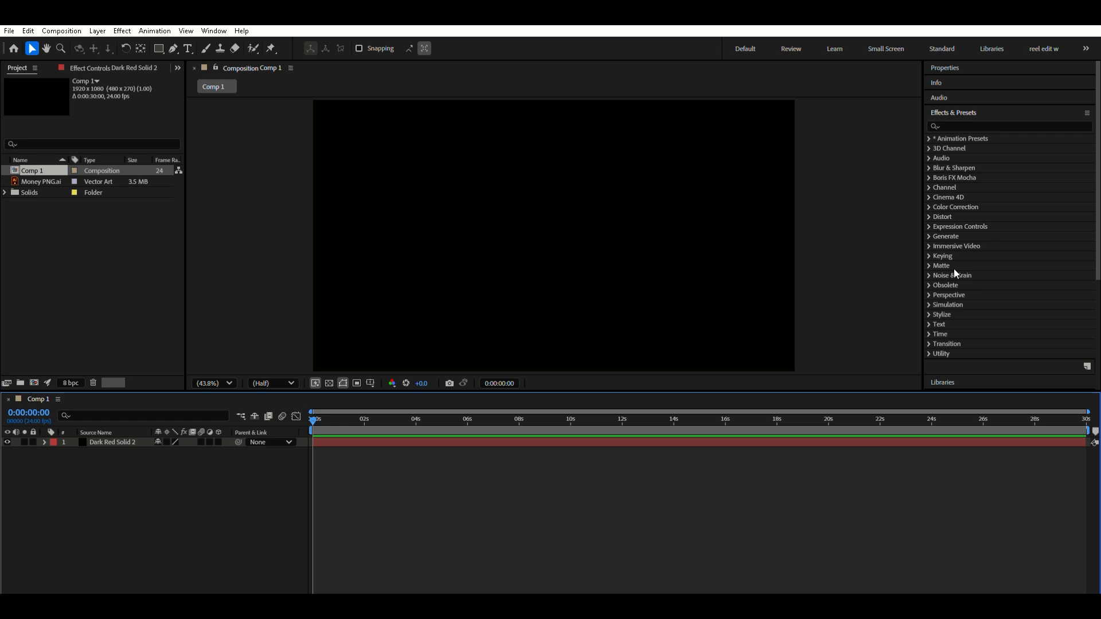
left_click(962, 126)
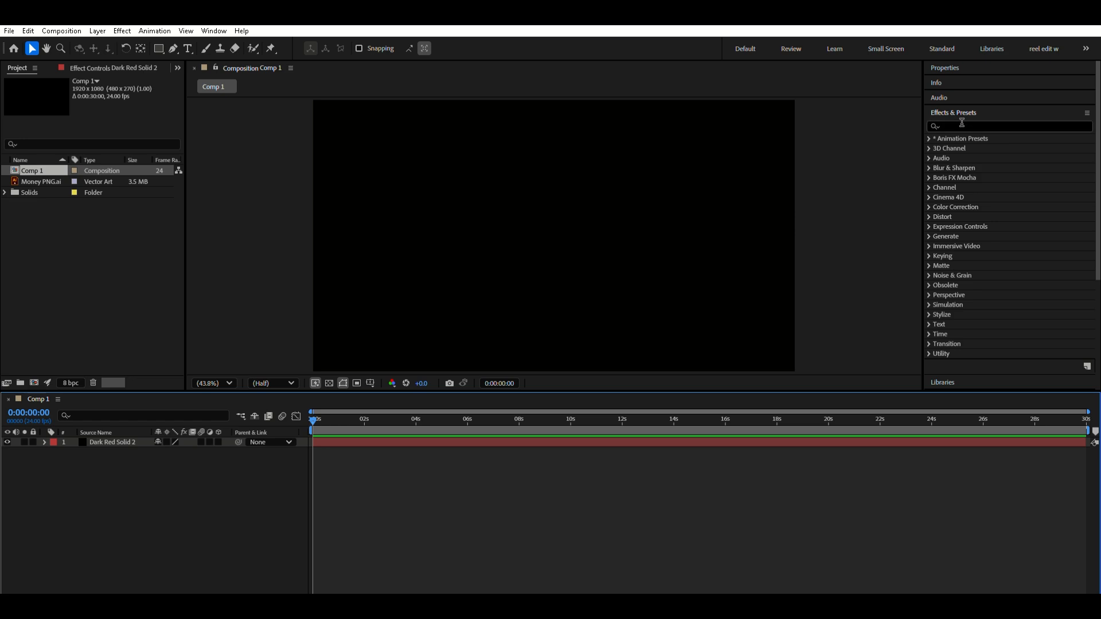
type("grad")
left_click_drag(984, 227, 545, 225)
- Place the gradient's start at 297, 843 and its end at 1168, 1094, and set End Color to blue
left_click_drag(127, 100, 555, 100)
left_click_drag(128, 119, 133, 94)
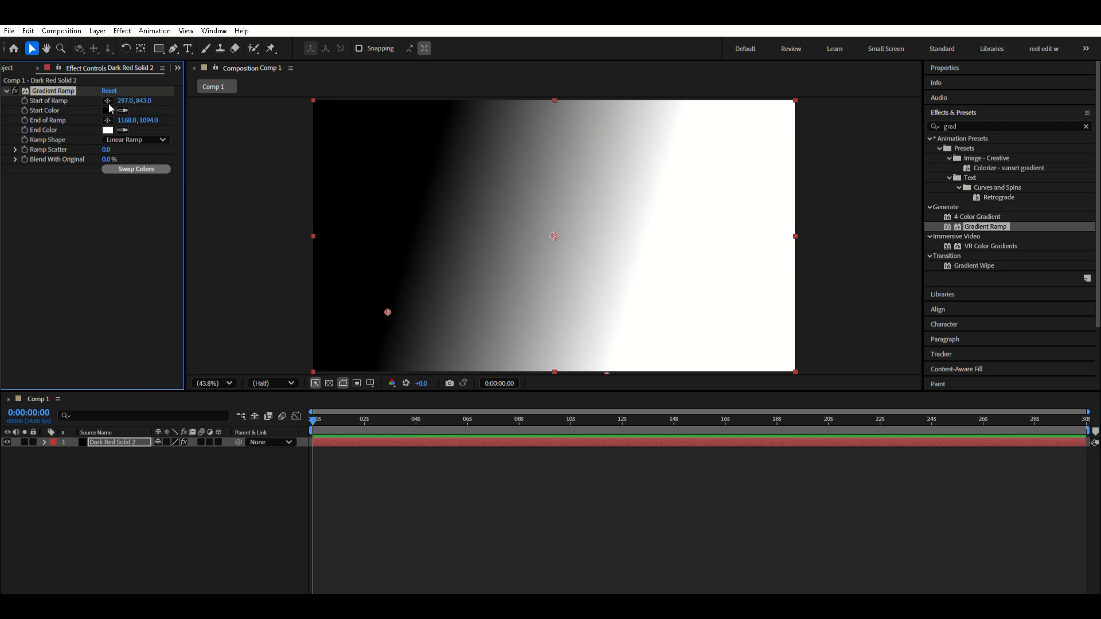
left_click_drag(581, 288, 655, 239)
left_click(655, 239)
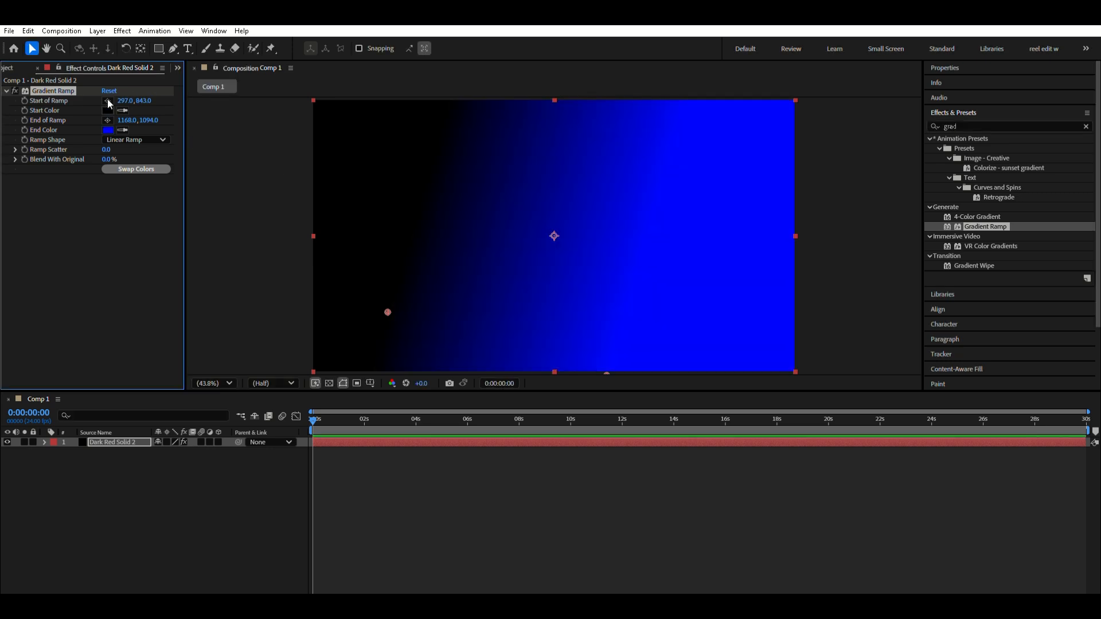
- Set the gradient's Start Color to red and Blend With Original to 46%
left_click(107, 110)
left_click_drag(539, 270, 620, 223)
left_click(664, 237)
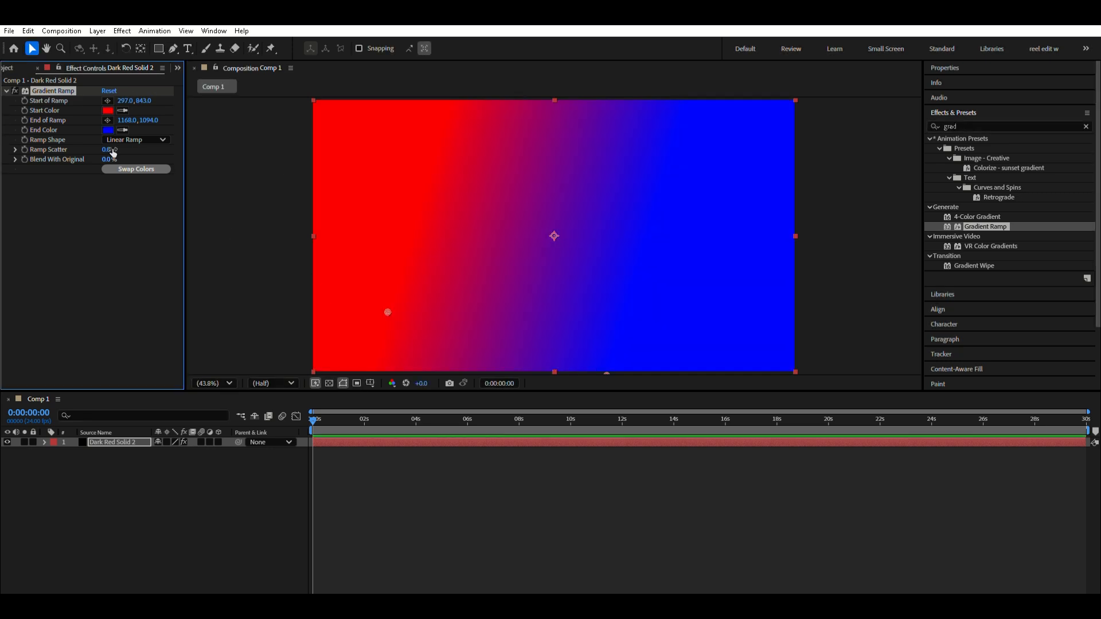
left_click_drag(112, 154, 148, 154)
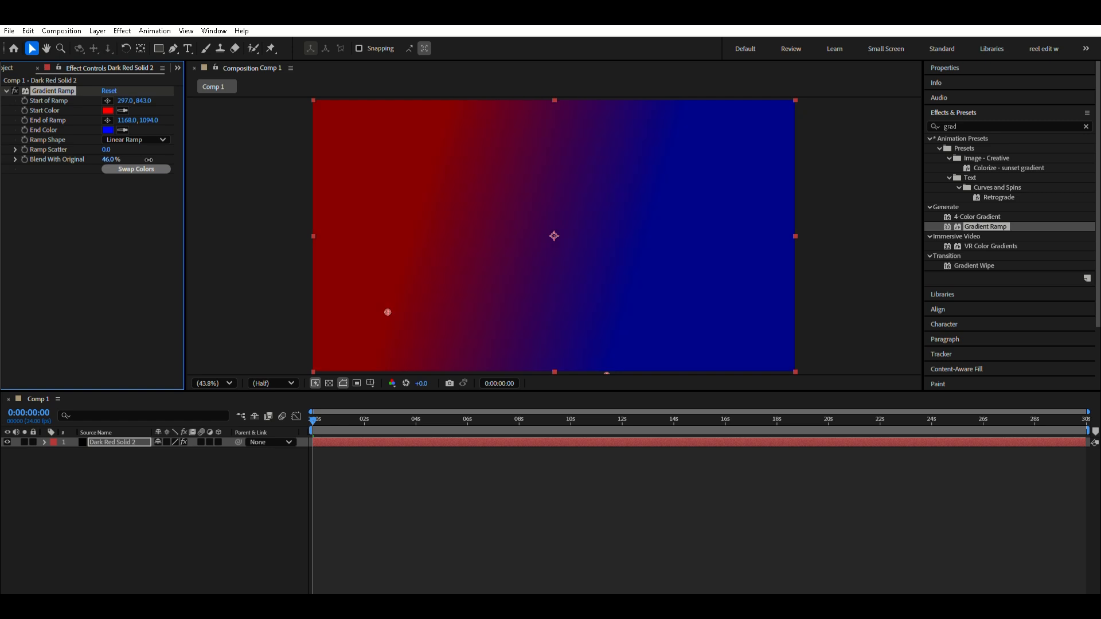
- Find the Grid effect and apply it to the solid beneath Gradient Ramp
left_click(980, 123)
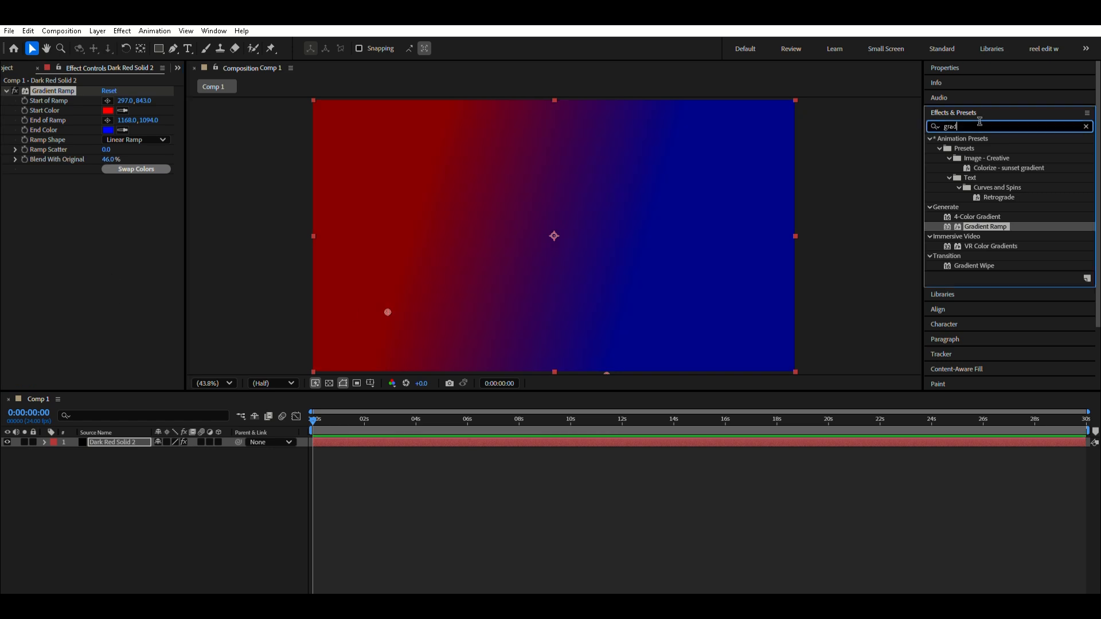
key("BackSpace")
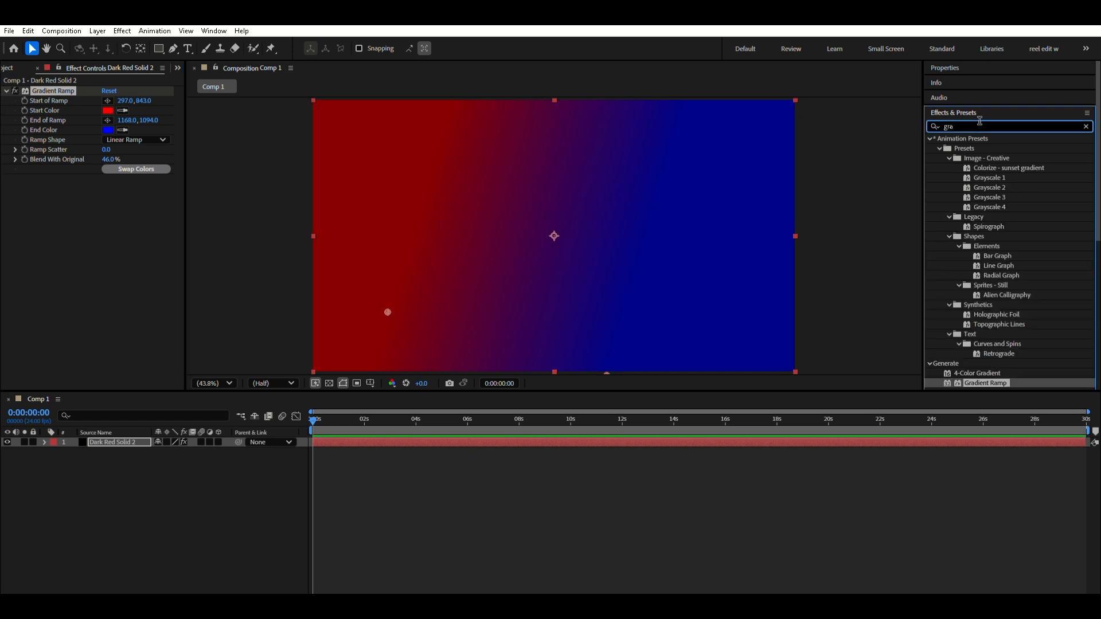
type("id")
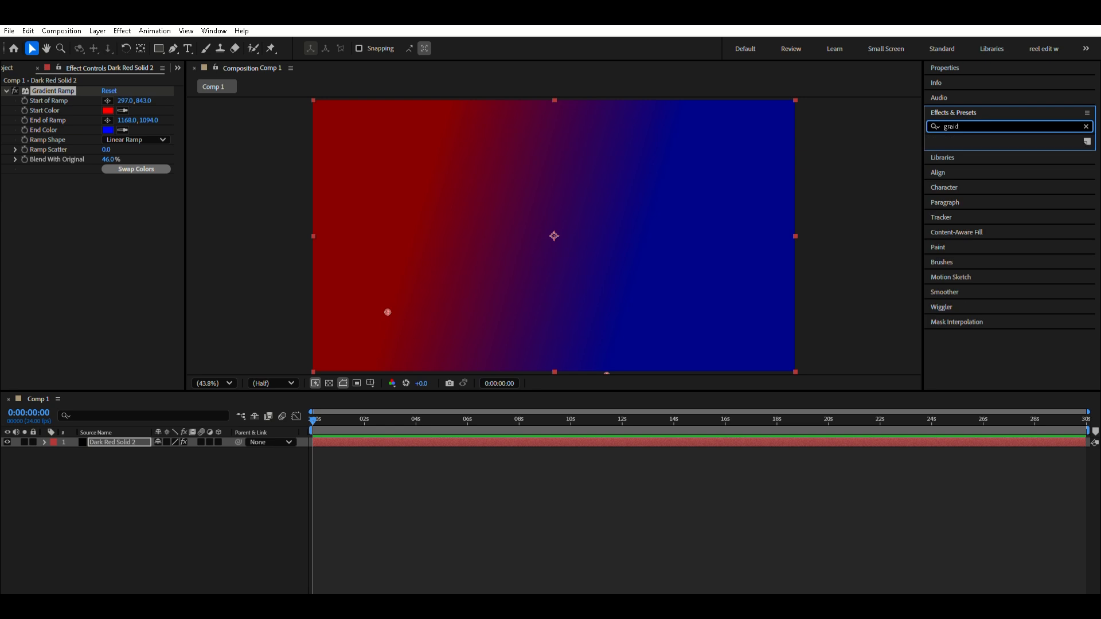
key("BackSpace")
key("BackSpace")
key("BackSpace")
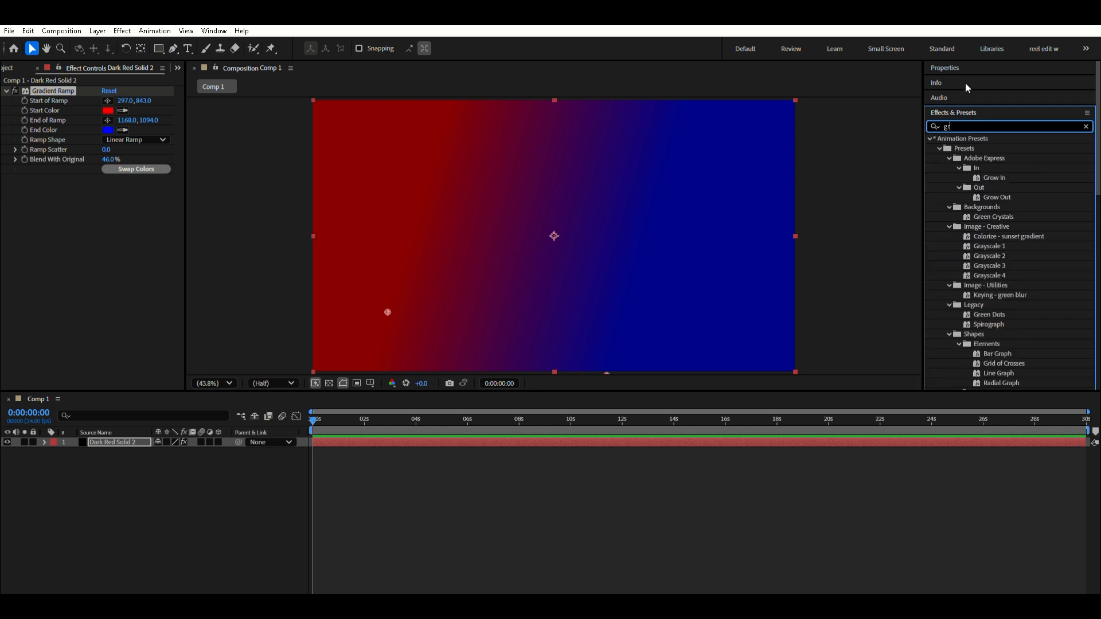
type("id")
left_click_drag(961, 237, 136, 287)
- Configure the Grid with corner 1162, 659, white color and 13% opacity, and set the gradient's Blend With Original to 76%
left_click_drag(112, 237, 129, 209)
left_click_drag(110, 276, 59, 271)
left_click(108, 267)
left_click_drag(431, 377, 570, 389)
key("Return")
left_click(107, 265)
left_click(426, 235)
left_click(665, 234)
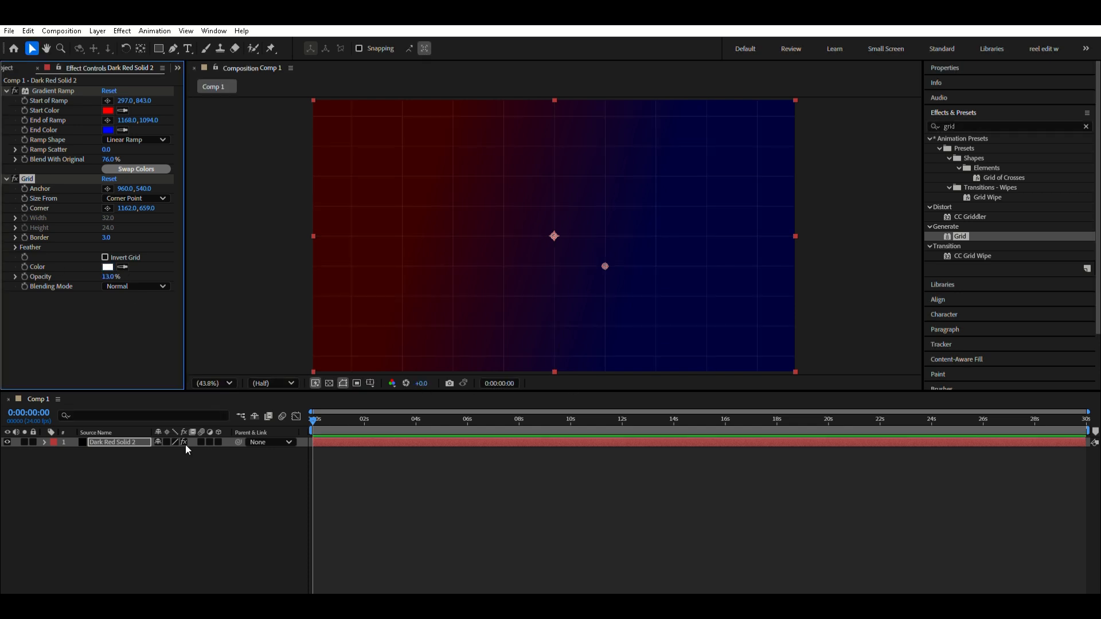
- Place Money PNG.ai above the solid in the composition and set its scale to 57%
left_click(11, 68)
left_click_drag(37, 181, 82, 486)
left_click_drag(122, 450, 122, 429)
key("s")
left_click_drag(195, 447, 175, 451)
left_click(697, 122)
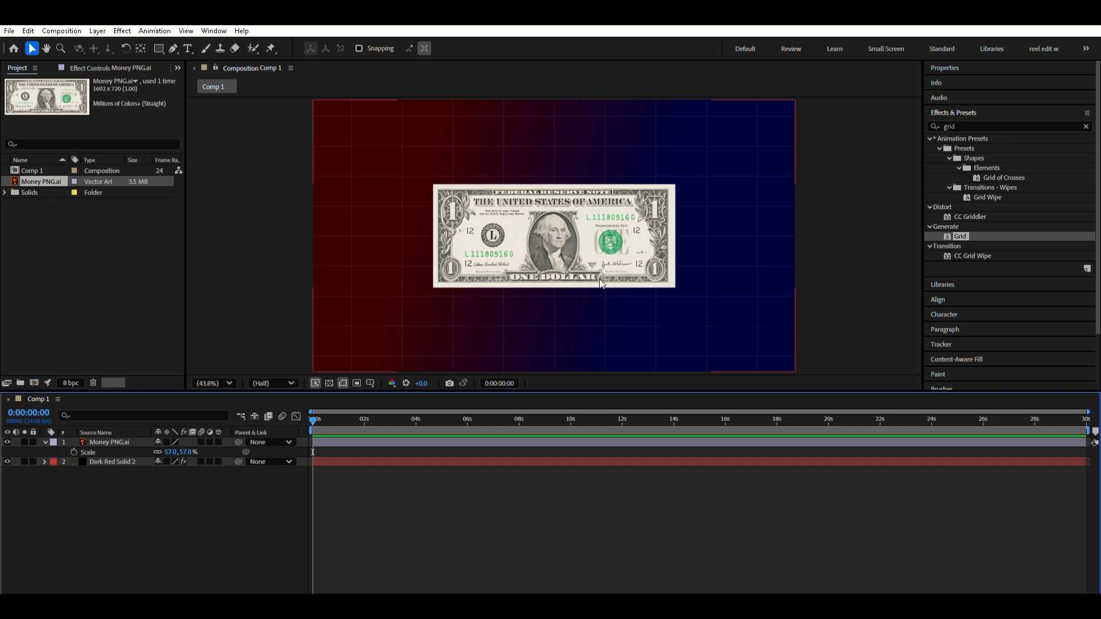
- Move the dollar bill to 960, 553.7, enlarge it to 67%, and duplicate its layer twice
left_click(621, 285)
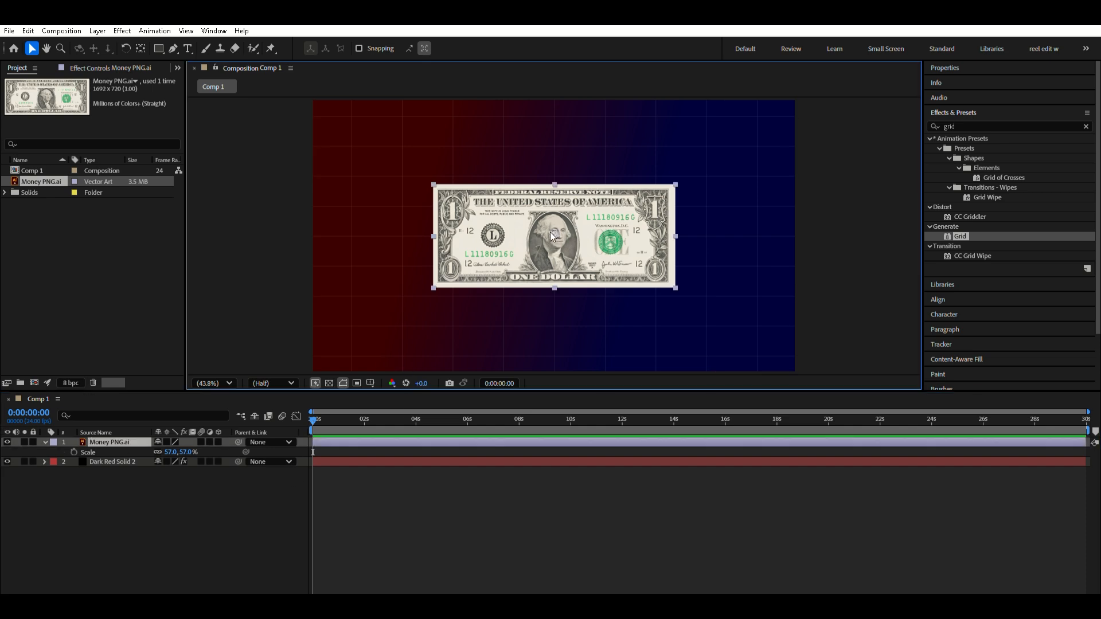
left_click_drag(553, 225, 553, 228)
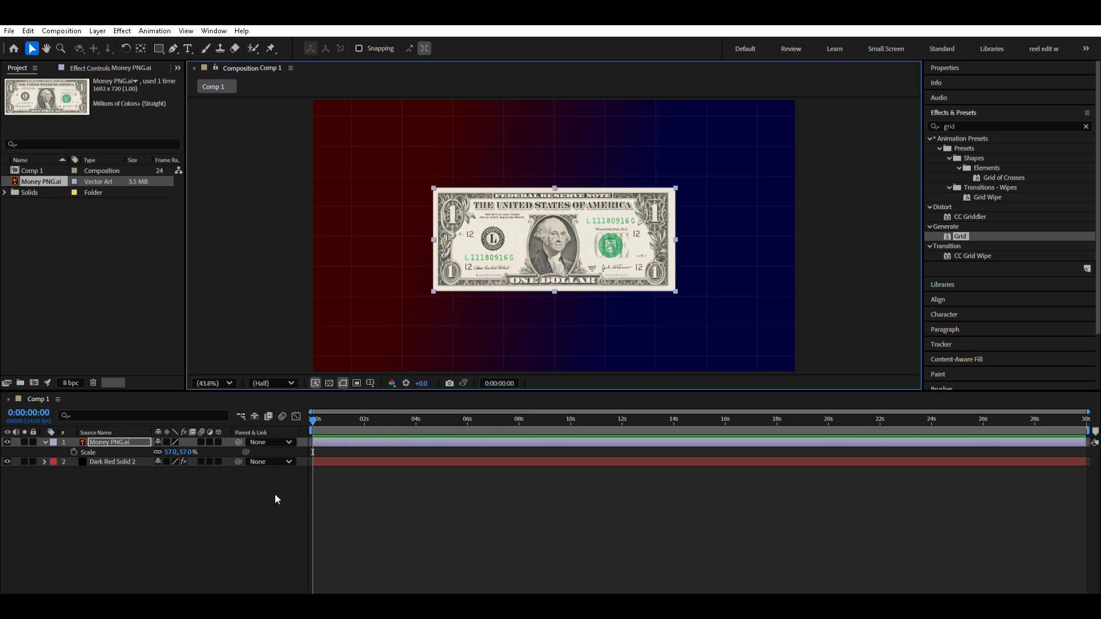
left_click(218, 442)
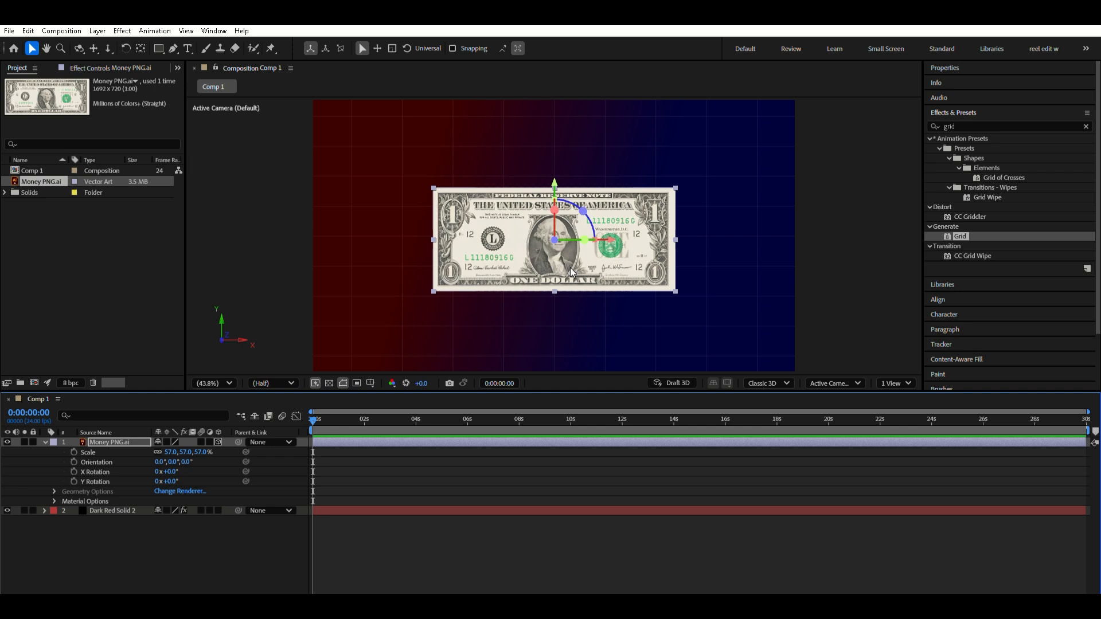
left_click_drag(555, 172, 555, 178)
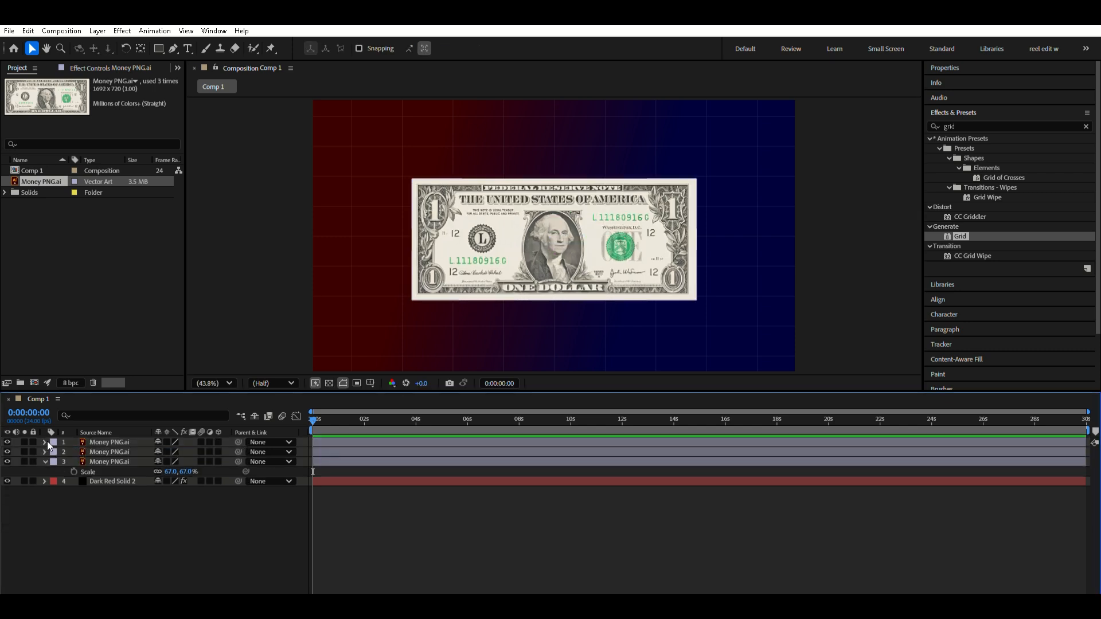
- Draw a rectangular mask over the left third of the bill on the top bill layer
left_click(45, 462)
left_click(108, 442)
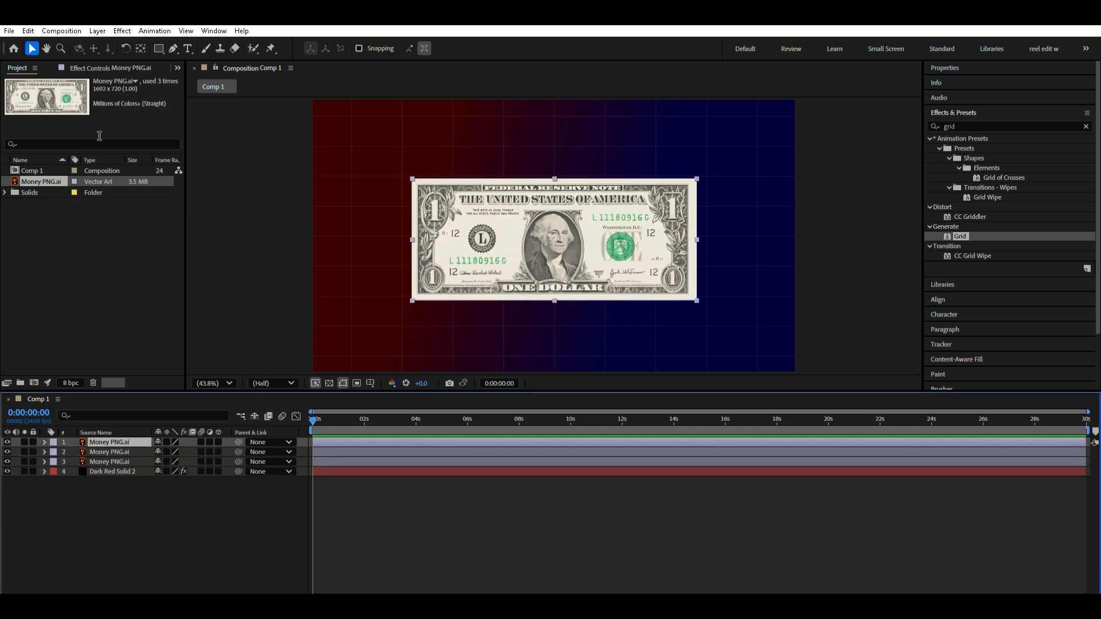
key("q")
left_click_drag(411, 179, 520, 298)
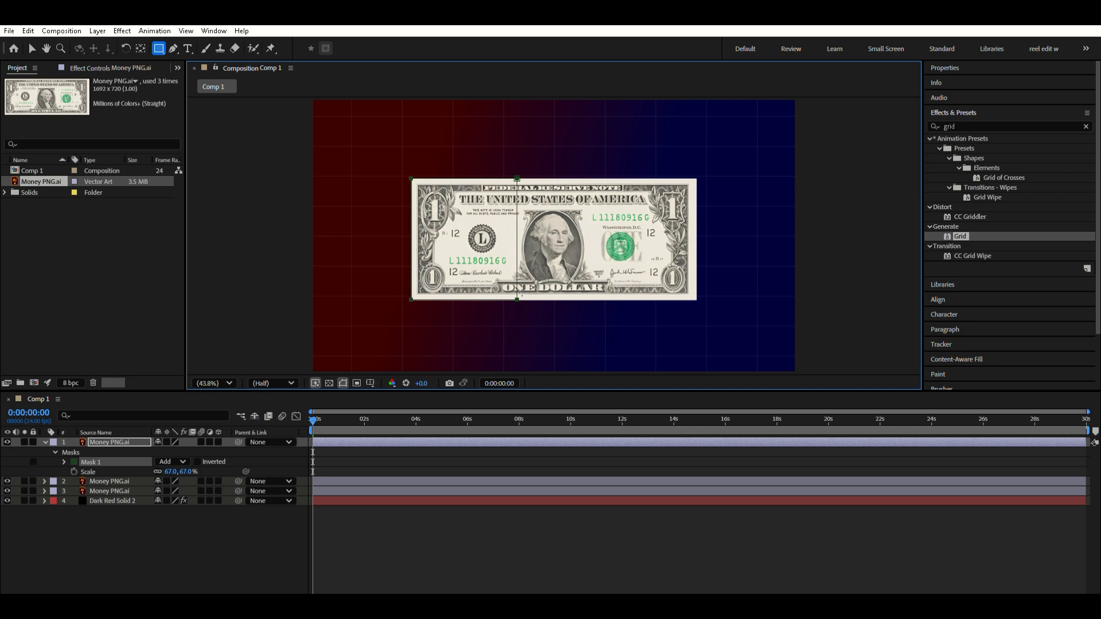
- Mask the second bill layer to the middle third, using a vertical ruler guide at the left mask's edge
left_click(109, 479)
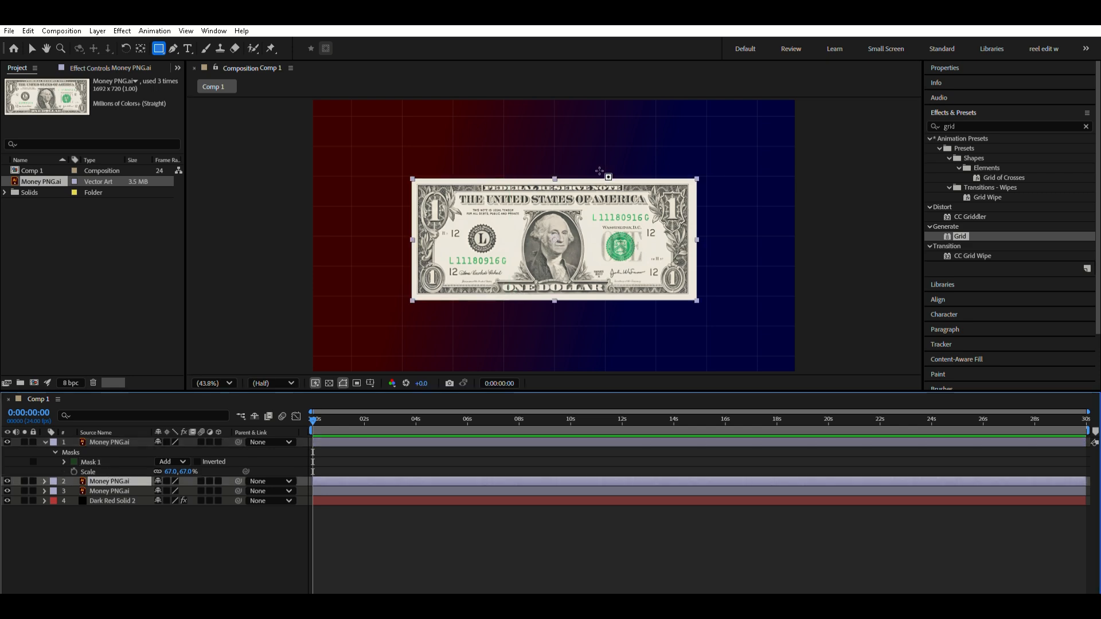
key("ctrl+r")
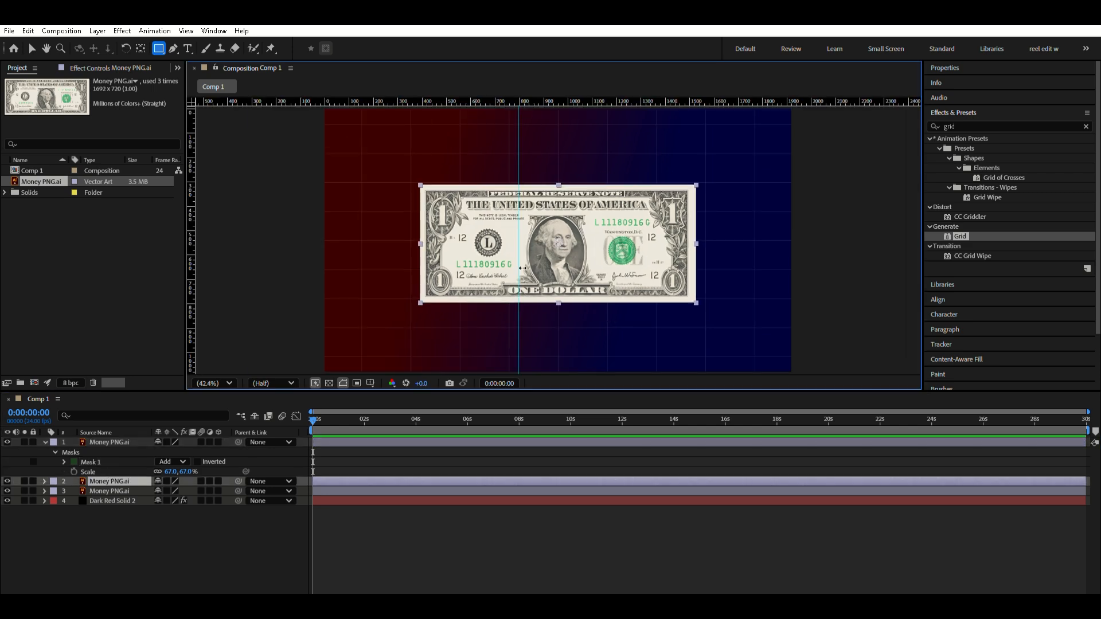
left_click_drag(519, 184, 532, 196)
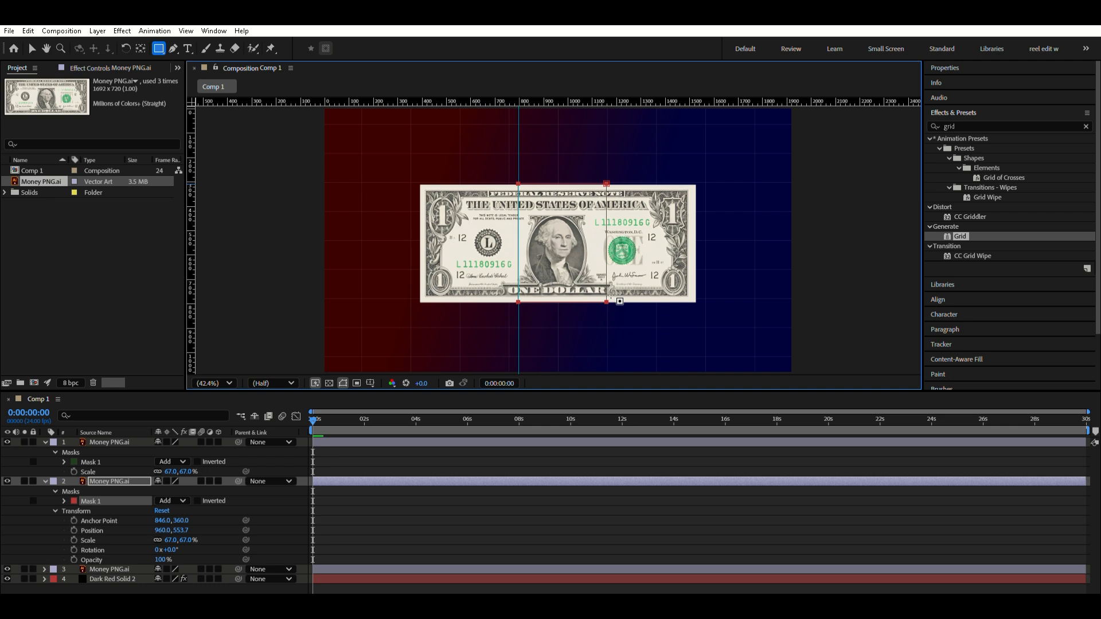
- Draw a rectangular mask over the right third of the bill on the third bill layer
mouse_move(611, 181)
left_mouse_down()
mouse_move(660, 186)
mouse_move(615, 185)
mouse_move(697, 303)
left_mouse_up()
key("ctrl+z")
key("ctrl+Down")
key("ctrl+z")
key("v")
left_click(497, 253)
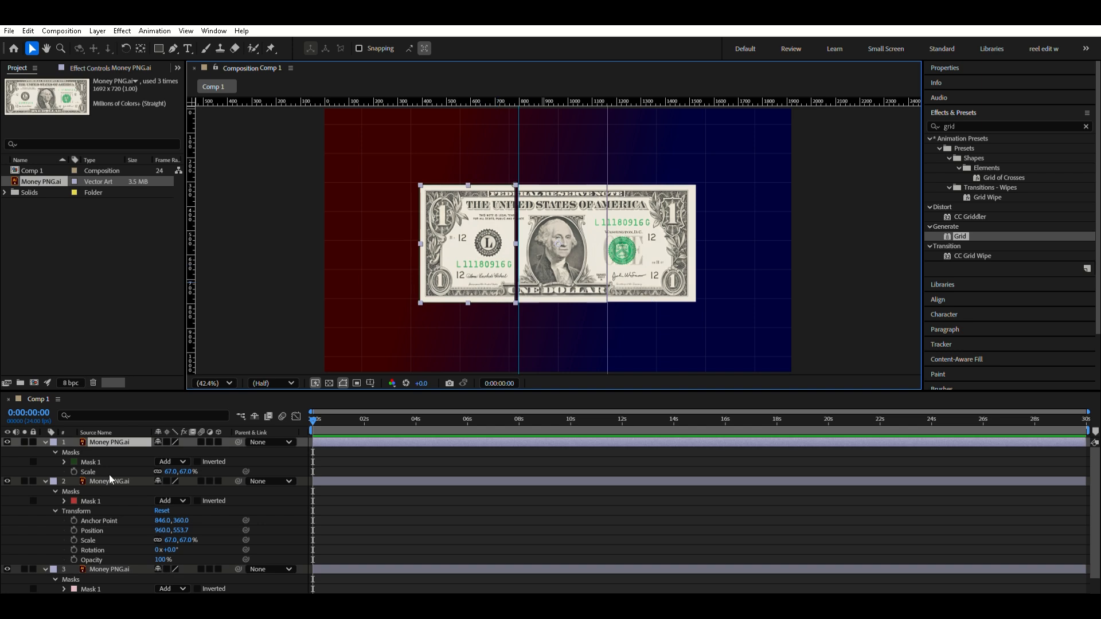
- Extend the left edge of the middle piece's mask to close the gap beside the left piece
left_click(109, 481)
left_click(104, 501)
left_click(159, 48)
key("v")
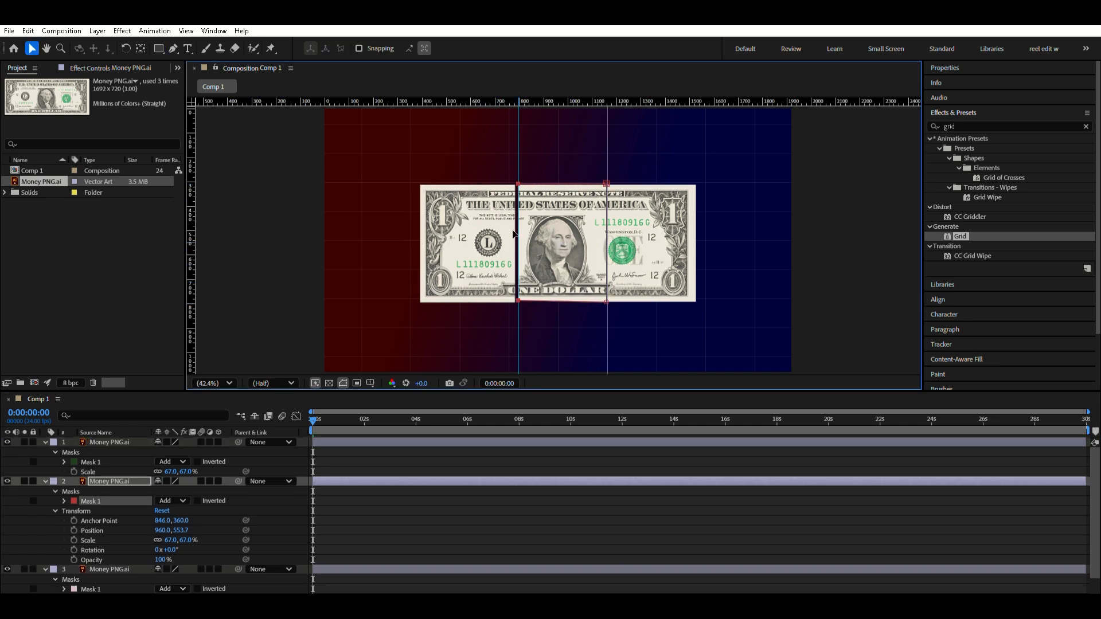
left_click_drag(521, 128, 480, 130)
left_click_drag(518, 238, 516, 237)
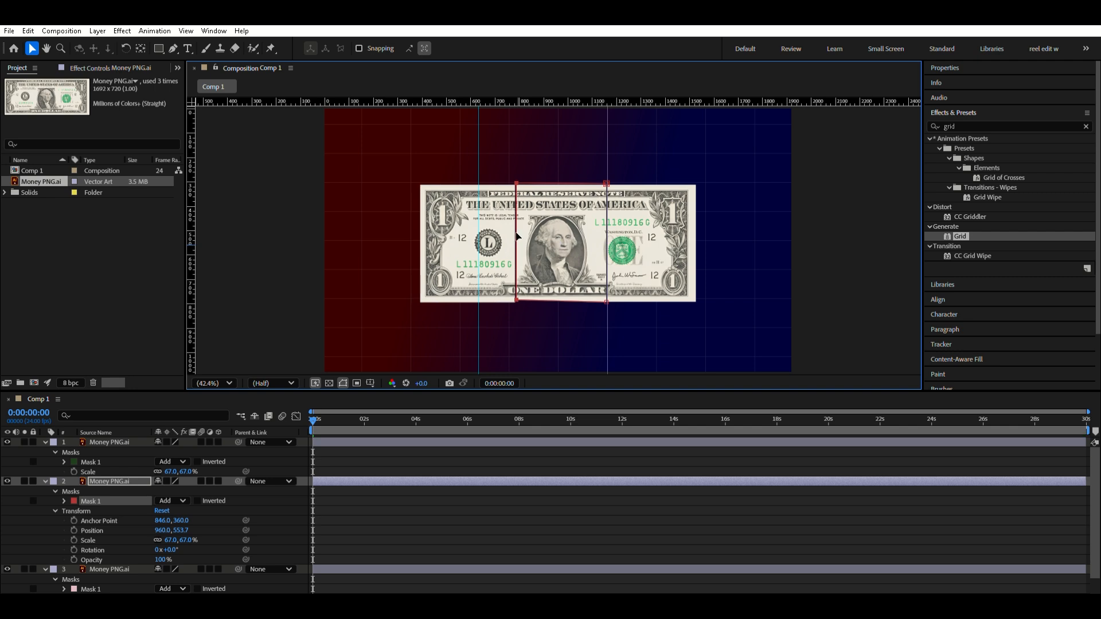
- Nudge the middle piece to 962.8, 553.7 and refine its mask edges to fit the neighbouring pieces
left_click(645, 307)
left_click_drag(601, 290, 571, 261)
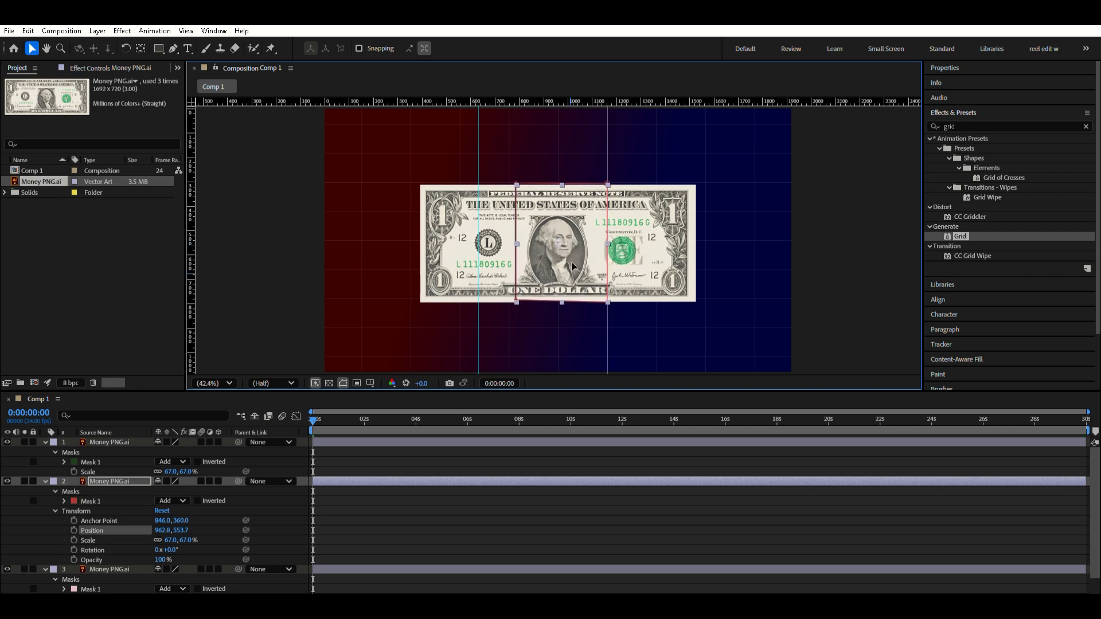
left_click(818, 266)
left_click(578, 298)
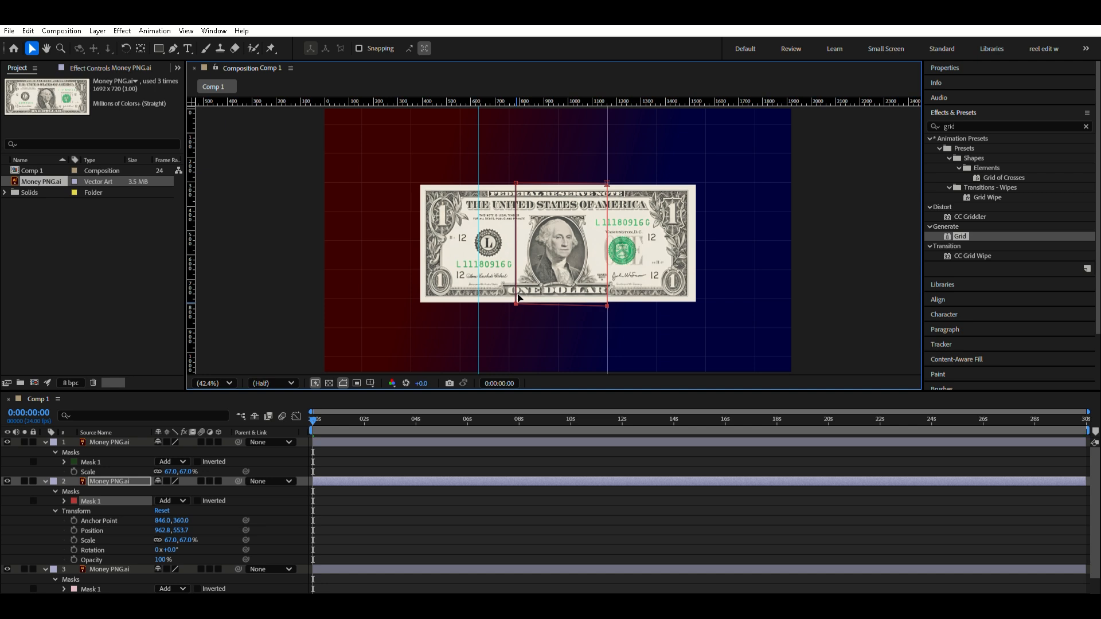
left_click(850, 248)
left_click(523, 247)
left_click_drag(517, 247, 513, 247)
left_click(870, 233)
- Move both vertical guides outside the composition frame and collapse the three bill layers
left_click_drag(478, 355, 299, 354)
left_click_drag(617, 332, 841, 351)
left_click(46, 442)
left_click(45, 452)
left_click(45, 462)
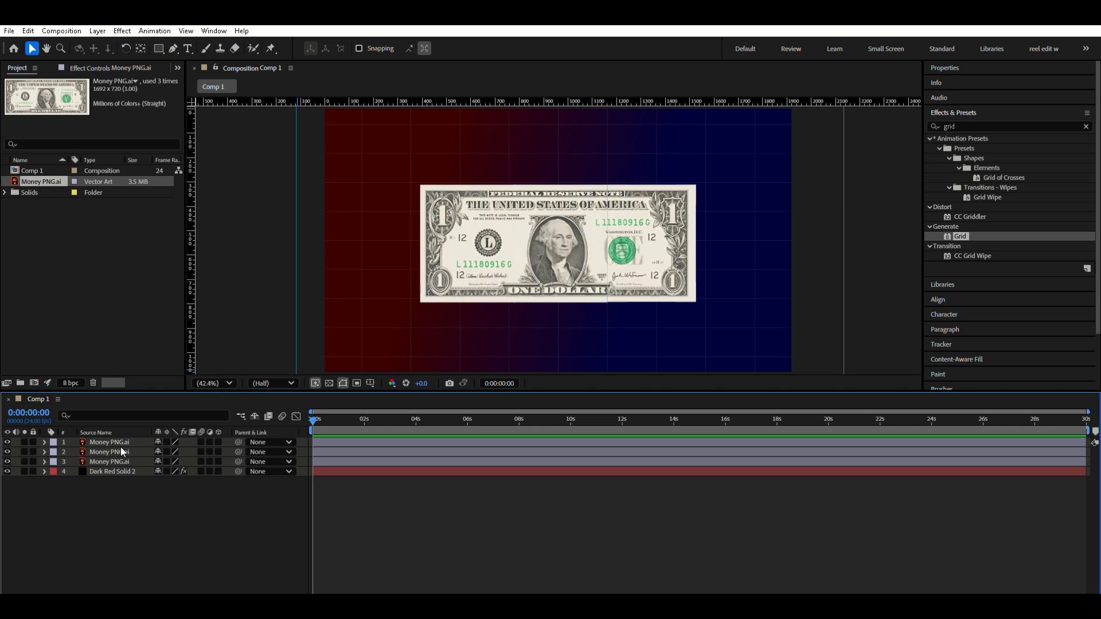
- Reveal Position on the three bill layers and add starting Position keyframes at 0 seconds
left_click(120, 444)
key("p")
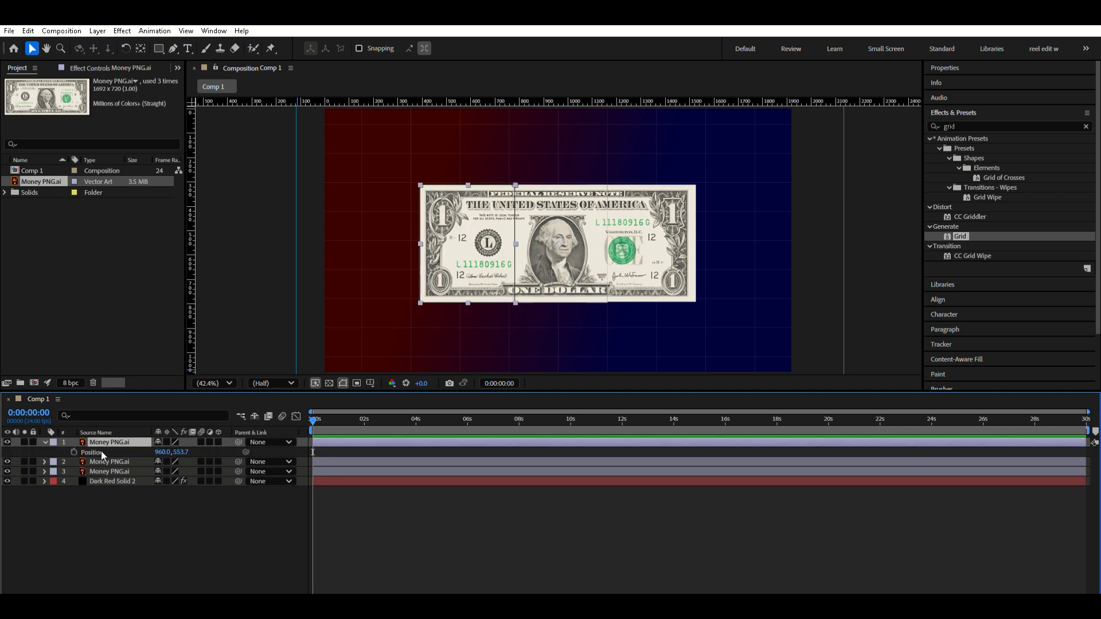
left_click(105, 471, "shift")
key("p")
left_click(74, 452)
- At about 22 frames, keyframe the left piece shifted outward to the left and the right piece shifted outward to the right
left_click(335, 420)
key("F2")
left_click_drag(173, 449, 169, 449)
left_click(138, 462)
left_click(185, 480)
left_click_drag(163, 491, 178, 491)
left_click(209, 536)
- Preview the split and adjust the right piece's end Position to 981, 553.7 at frame 22
key("space")
left_click_drag(344, 421, 337, 429)
left_click(221, 481)
left_click(166, 464)
left_click_drag(163, 491, 167, 491)
left_click(218, 536)
mouse_move(336, 419)
left_mouse_down()
mouse_move(320, 419)
mouse_move(334, 416)
left_mouse_up()
left_click_drag(344, 448, 332, 494)
left_click(333, 474)
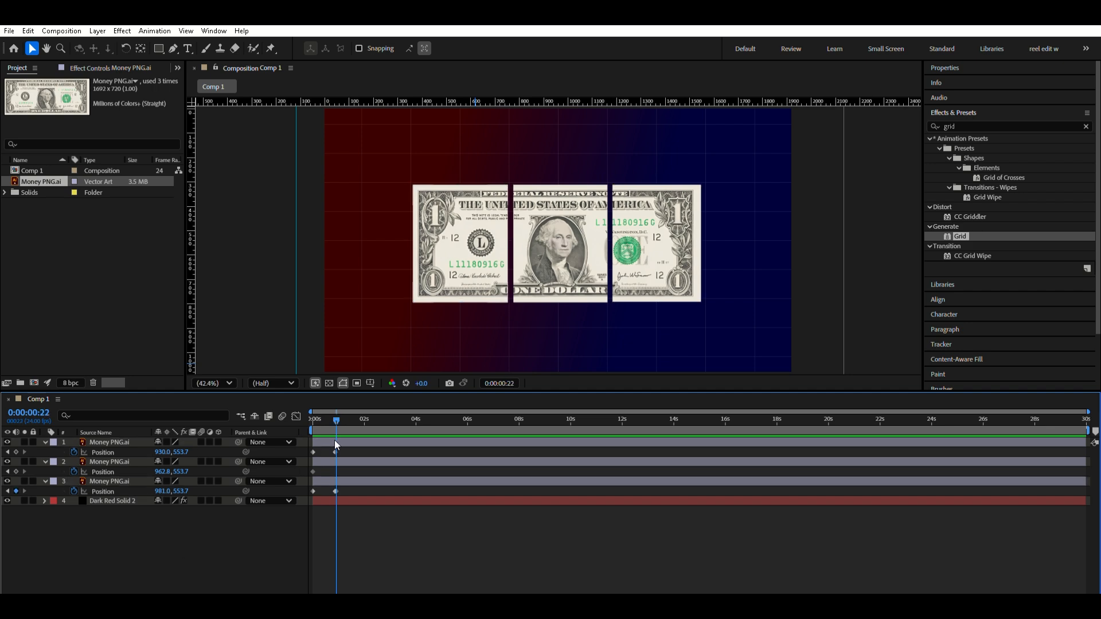
- Widen the split at frame 22 by moving the left and right pieces slightly further apart, and return to the start
left_click_drag(168, 452, 164, 447)
left_click_drag(162, 491, 170, 487)
left_click(229, 528)
left_click_drag(337, 418, 303, 421)
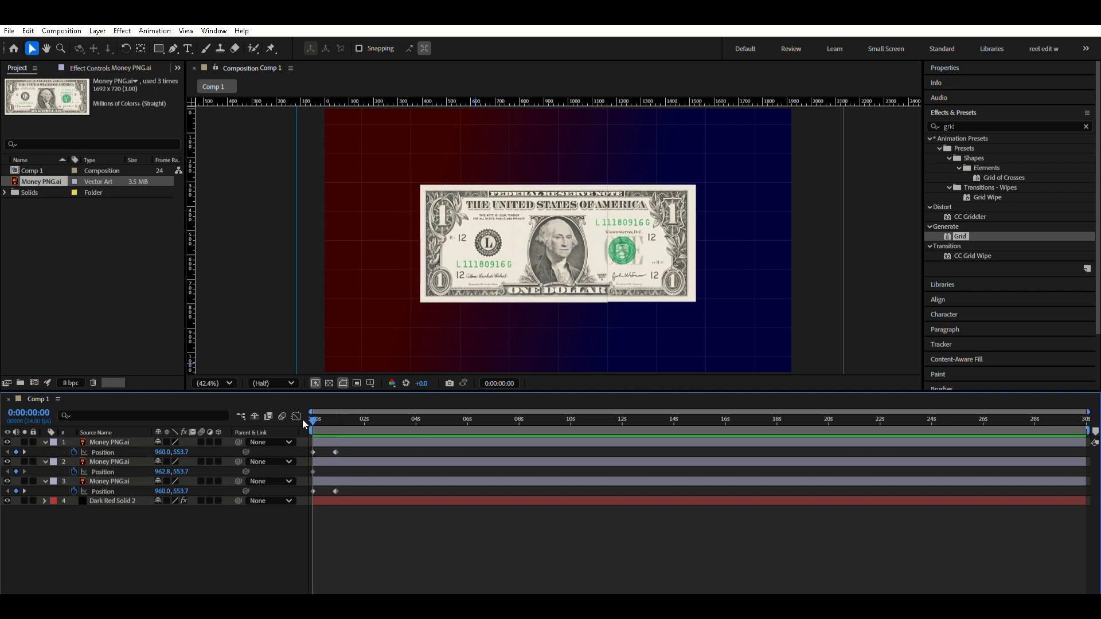
- Adjust the right piece's starting vertical position to line up with the middle piece, and preview the animation
left_click(313, 491)
left_click(207, 547)
left_click_drag(183, 491, 185, 483)
left_click(190, 525)
key("space")
- At frame 19, draw a vertical dashed line along the left cut with a 9 px white stroke and 60 dash length
left_click_drag(339, 420, 333, 419)
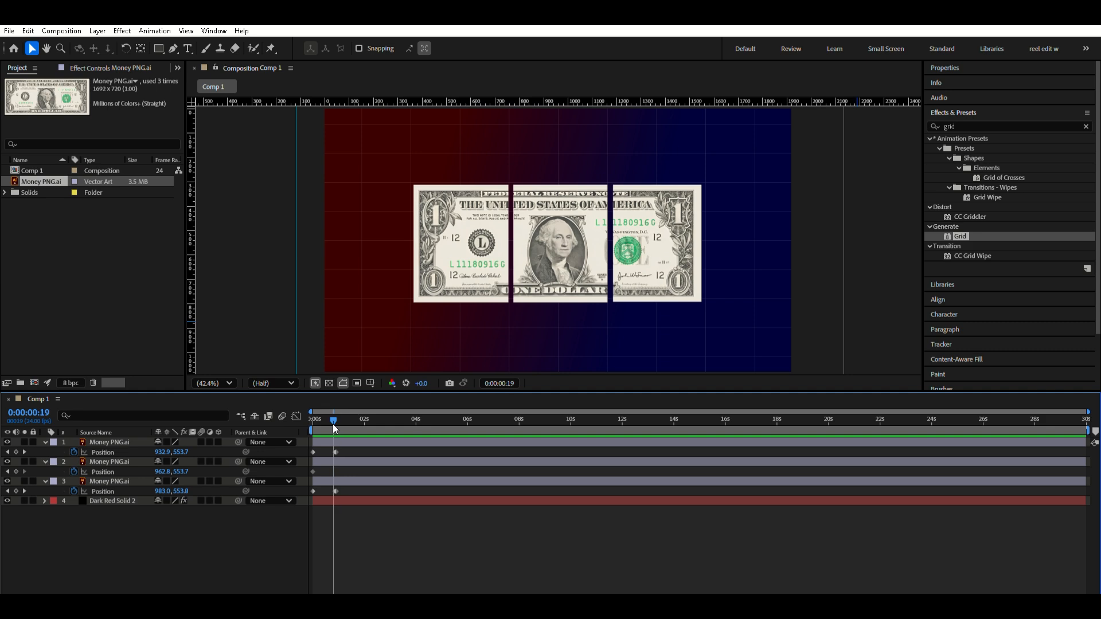
key("g")
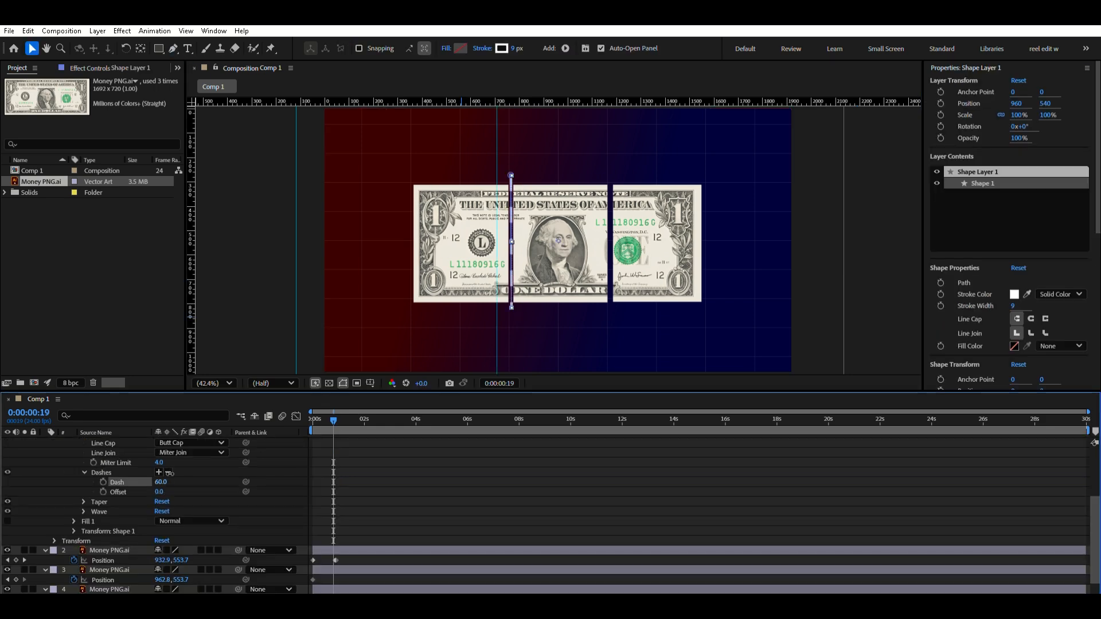
- Duplicate the dashed line as a separate shape layer along the right cut, and collapse all layer properties
key("ctrl+d")
left_click_drag(511, 234, 577, 233)
key("ctrl+a")
key("u")
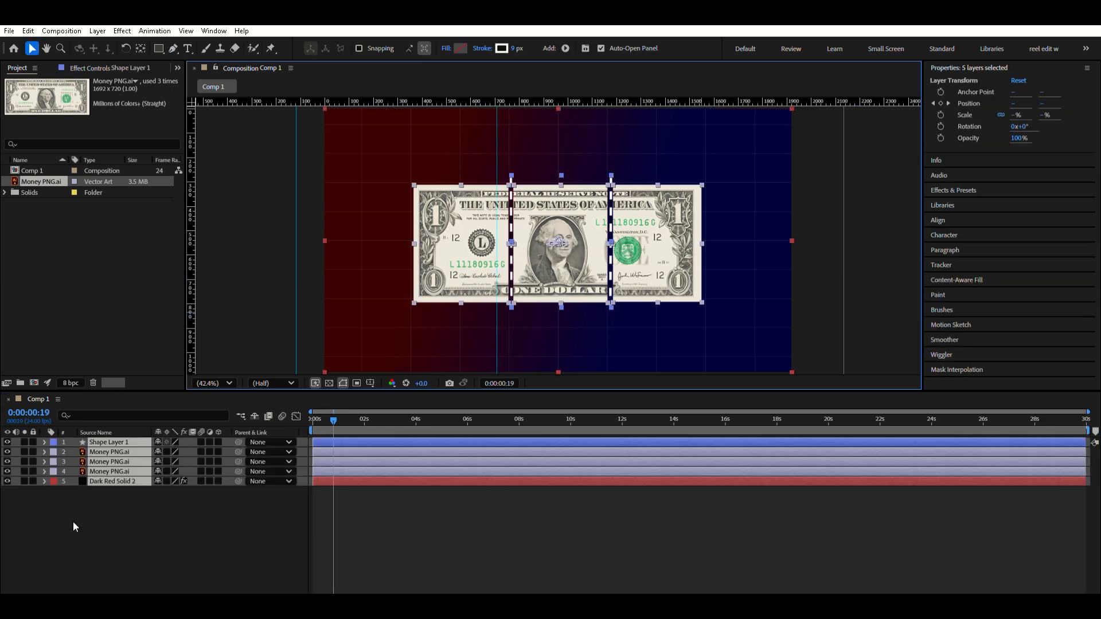
key("ctrl+z")
key("ctrl+z")
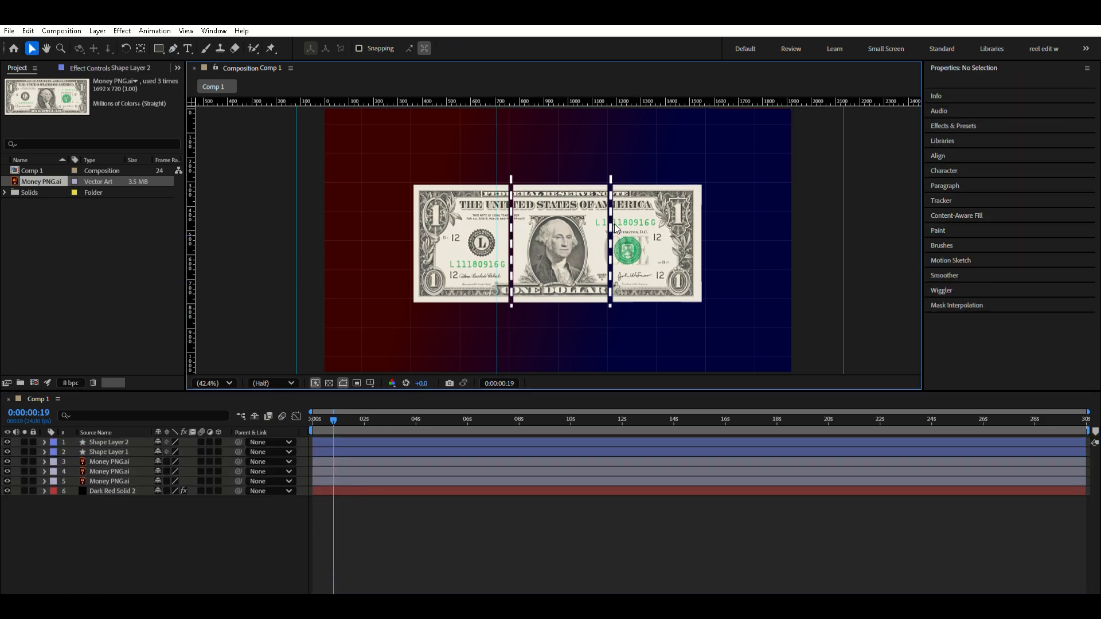
- Keyframe the left dashed line's position so it rises from below the composition, starting at Y 1364 on the first frame
left_click_drag(166, 481, 225, 462)
left_click(511, 299)
key("p")
mouse_move(333, 420)
left_mouse_down()
mouse_move(312, 420)
mouse_move(353, 436)
mouse_move(312, 420)
left_mouse_up()
key("ctrl+z")
left_click(74, 462)
left_click_drag(182, 462, 653, 501)
- Add opacity keyframes to the left dashed line so it fades in from 0% over about the first second
key("t")
left_click(74, 461)
left_click_drag(312, 420, 339, 419)
mouse_move(160, 461)
left_mouse_down()
mouse_move(217, 462)
mouse_move(160, 462)
left_mouse_up()
- Show the position of both dashed lines and delete the left line's stray position keyframe at the end of the timeline
left_click(108, 452)
key("p")
key("End")
key("F2")
left_click(609, 304)
left_click(122, 437)
key("p")
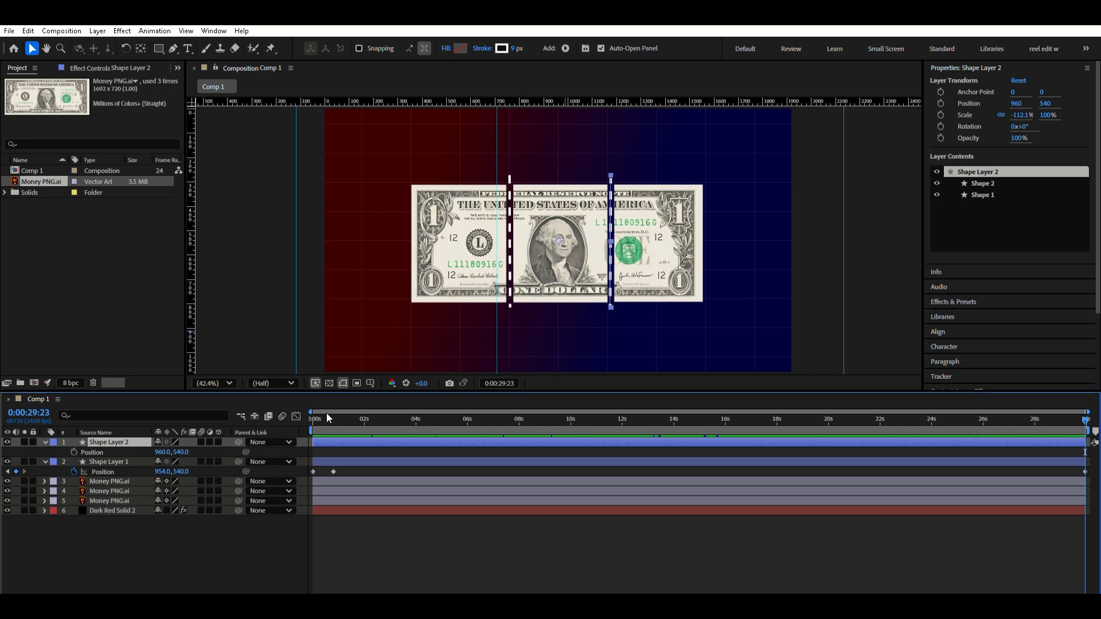
left_click(1085, 472)
left_click_drag(1055, 419, 1086, 416)
key("Delete")
key("j")
- Align the left dashed line's end position with the cut at 953, 540, and preview from the start
left_click_drag(167, 471, 167, 463)
mouse_move(334, 421)
left_mouse_down()
mouse_move(311, 425)
mouse_move(336, 425)
left_mouse_up()
left_click_drag(166, 472, 162, 465)
left_click(311, 426)
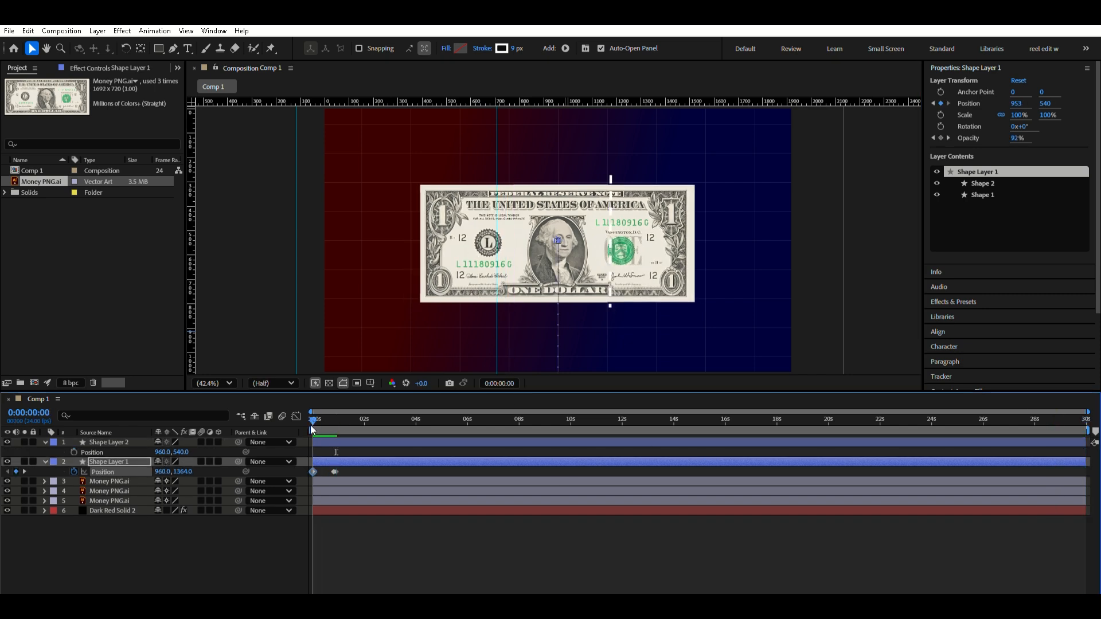
key("space")
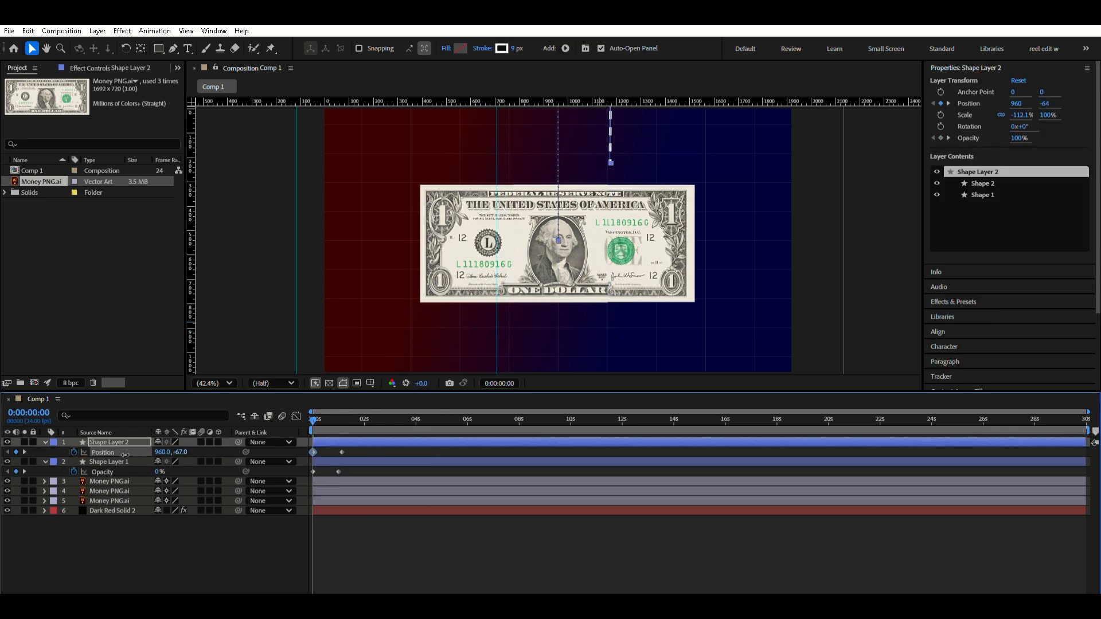
- At frame 23, lower the right dashed line's end position slightly, and collapse all layer properties
key("space")
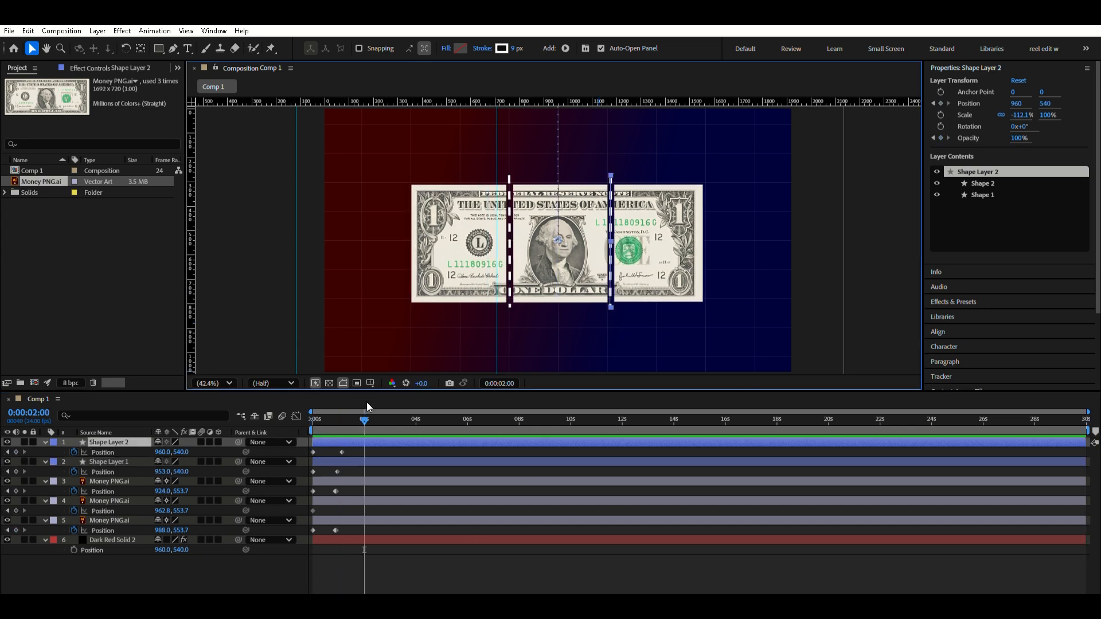
left_click(343, 420)
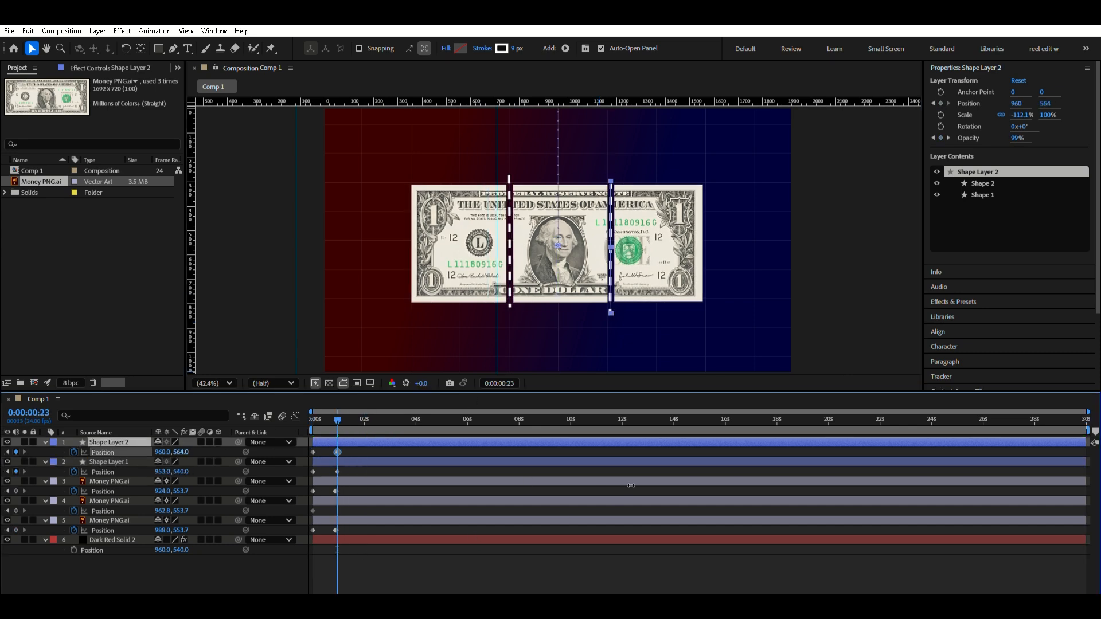
left_click(632, 491)
left_click_drag(358, 449, 292, 563)
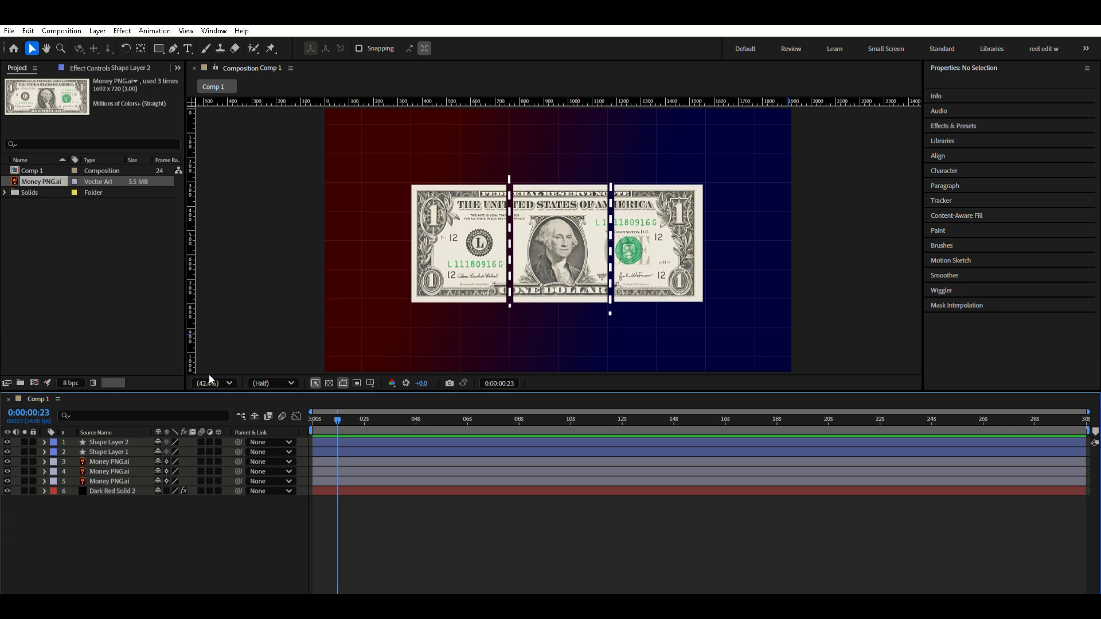
- Make the bill pieces and dashed lines 3D layers and parent them all to a new null object
left_click(44, 442)
left_click_drag(197, 501, 226, 501)
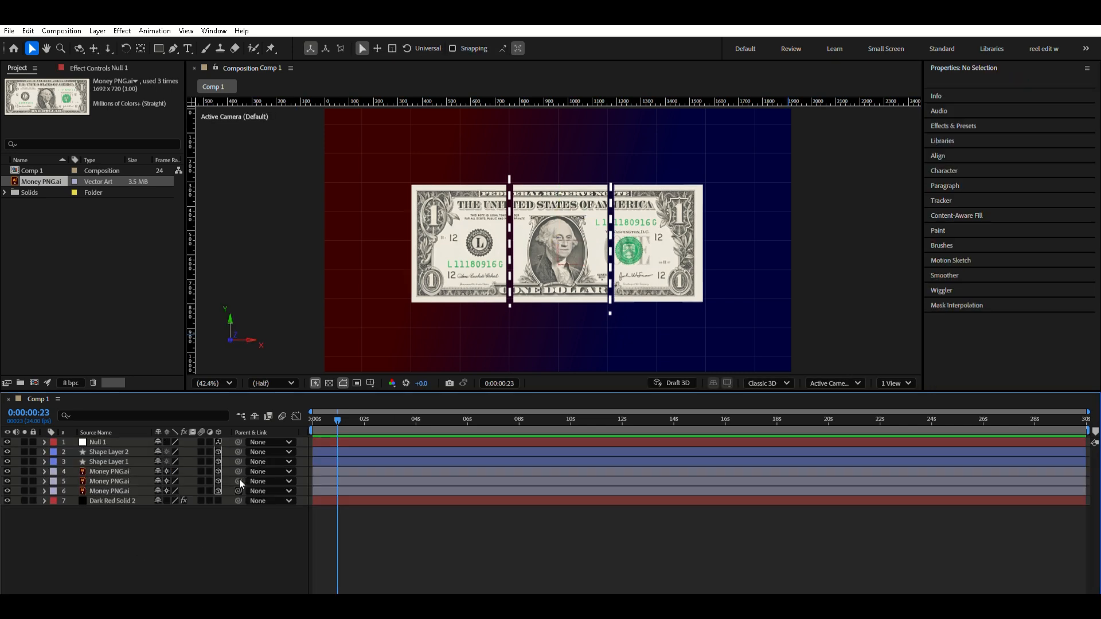
left_click_drag(238, 462, 140, 436)
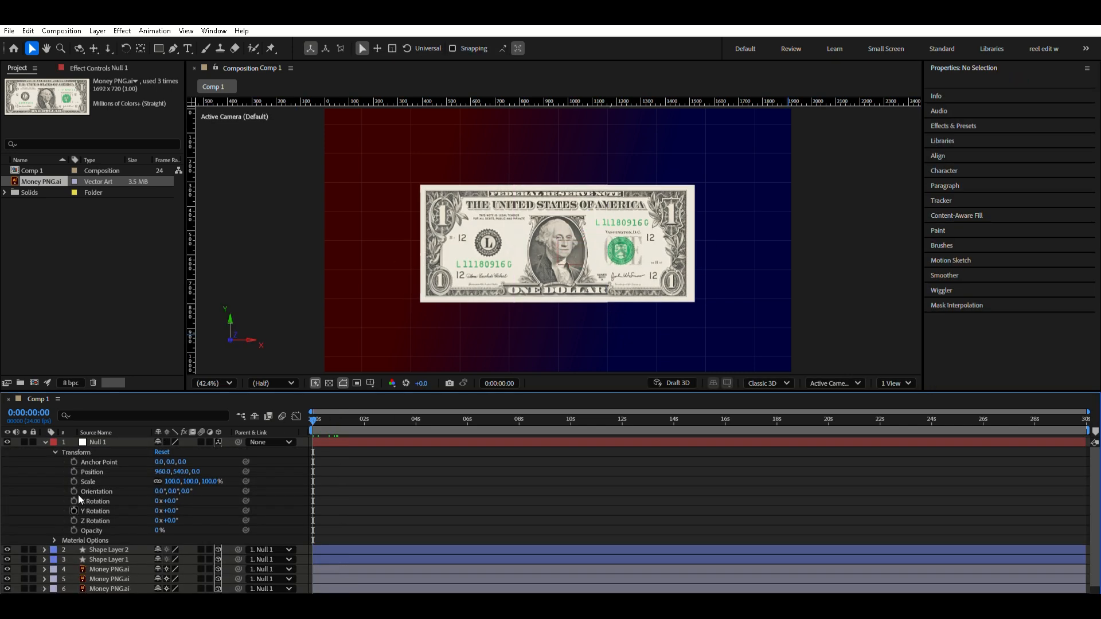
- Keyframe the null's X rotation from 0° at the start to -65° to lay the bill back, and preview
left_click_drag(173, 502, 143, 503)
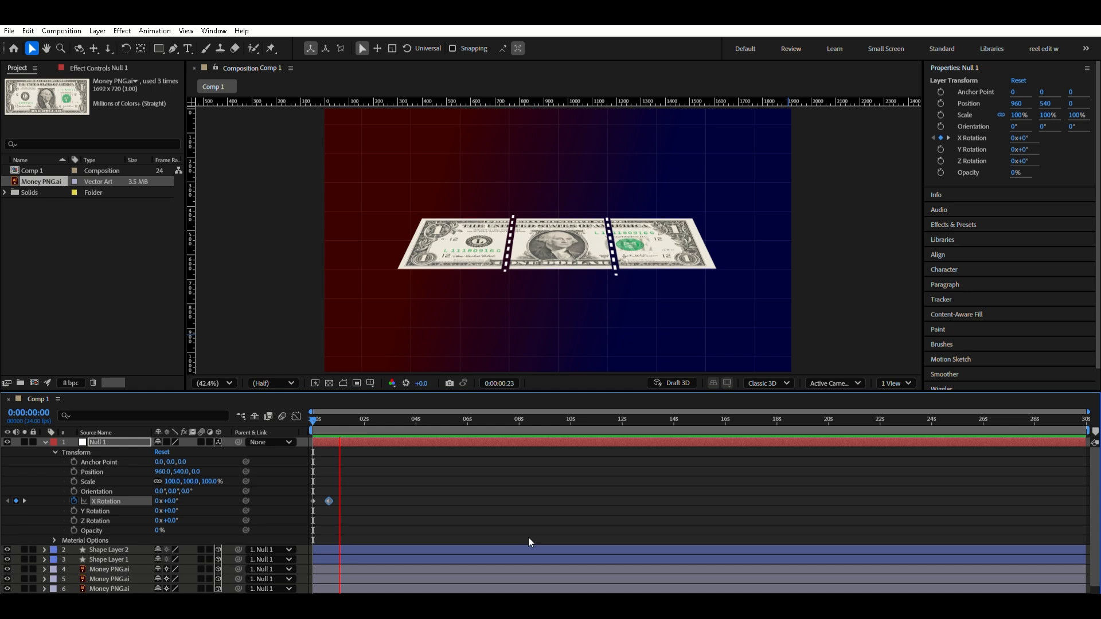
key("space")
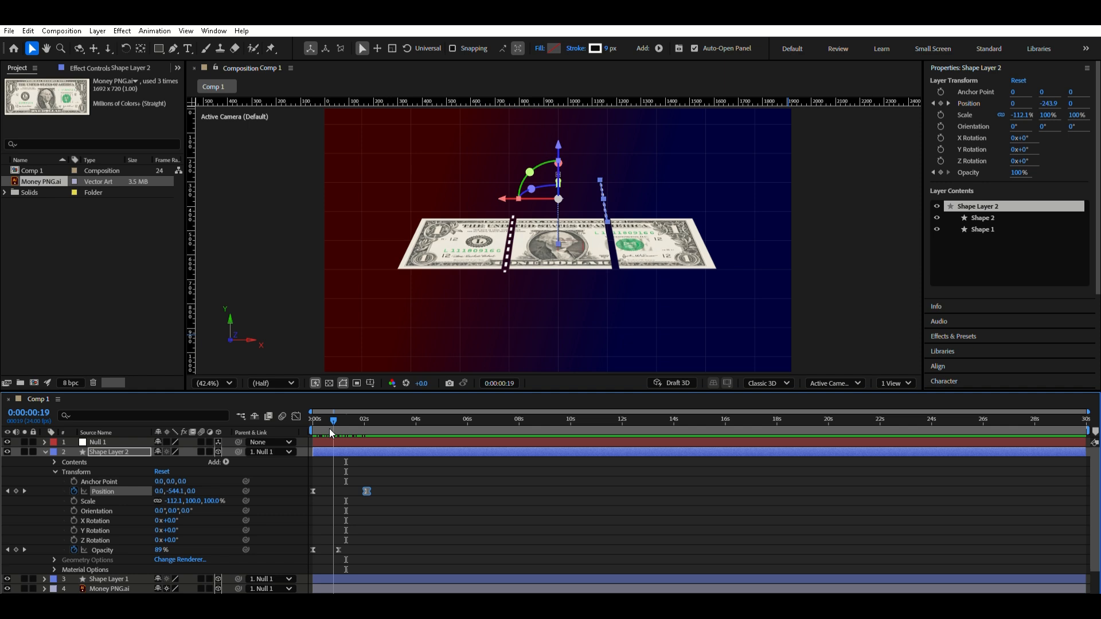
- Move the right dashed line's landing keyframe to about one second, collapse its properties, and preview the animation
left_click_drag(364, 434, 349, 435)
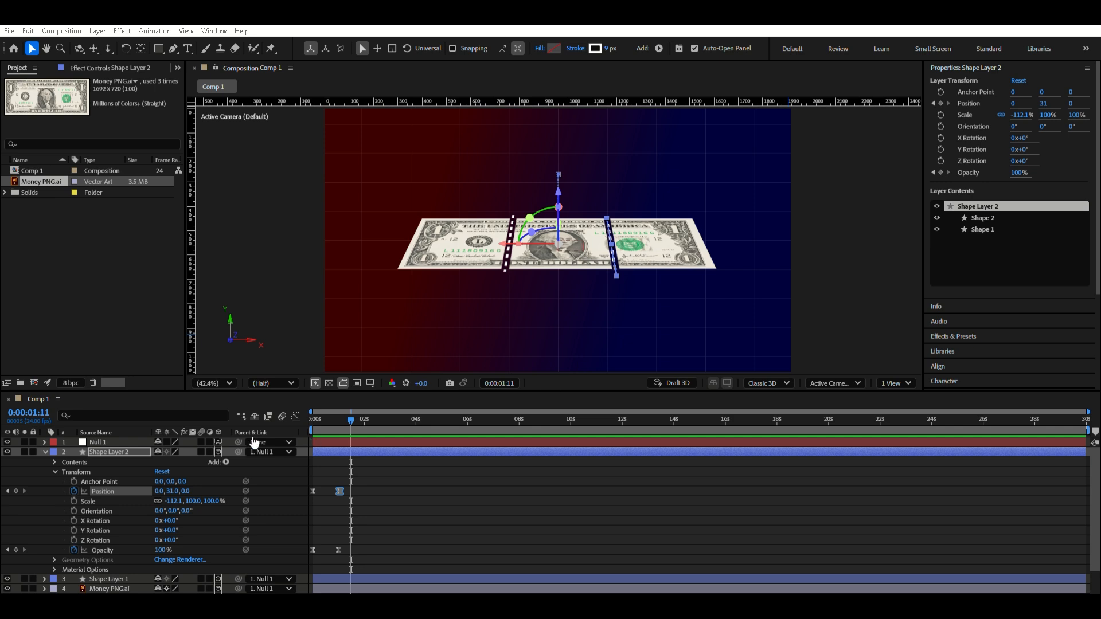
key("u")
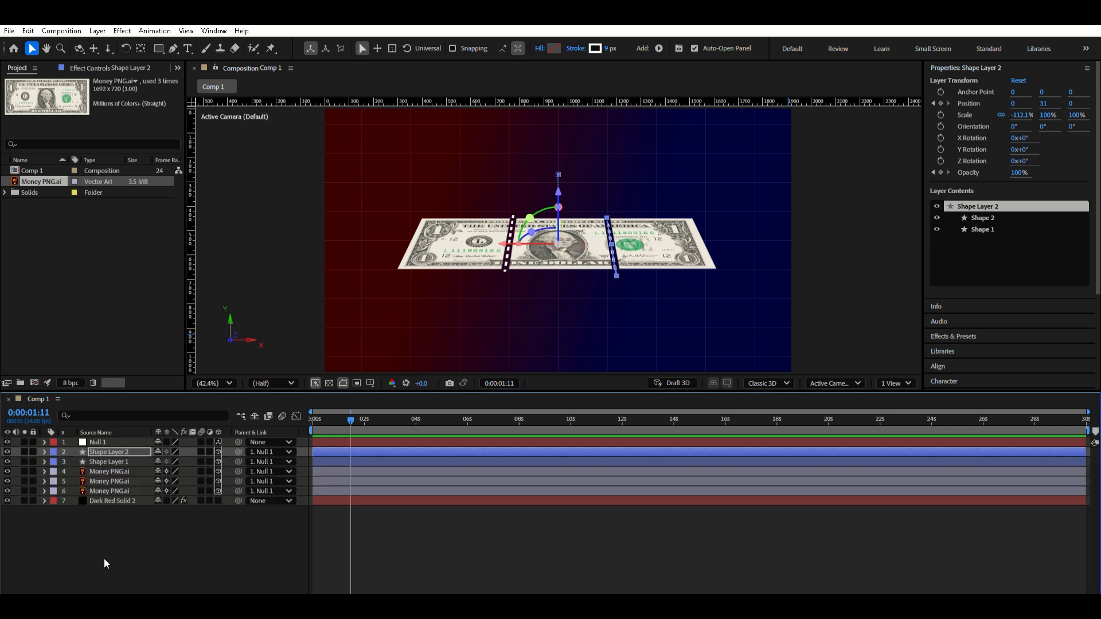
left_click(103, 559)
left_click(953, 126)
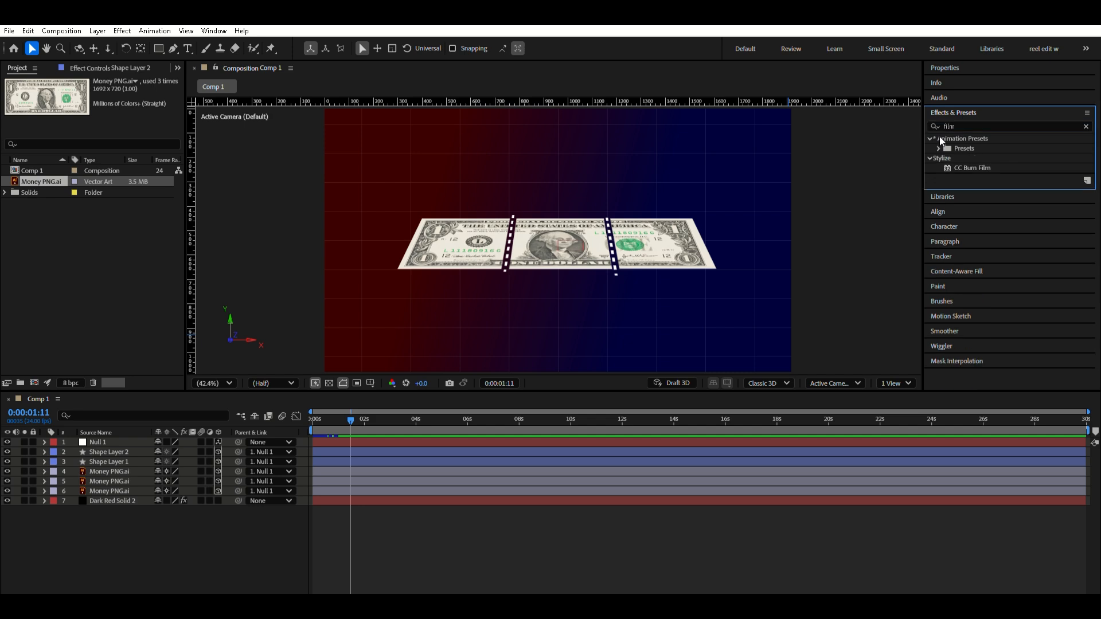
left_click(329, 451)
key("space")
key("space")
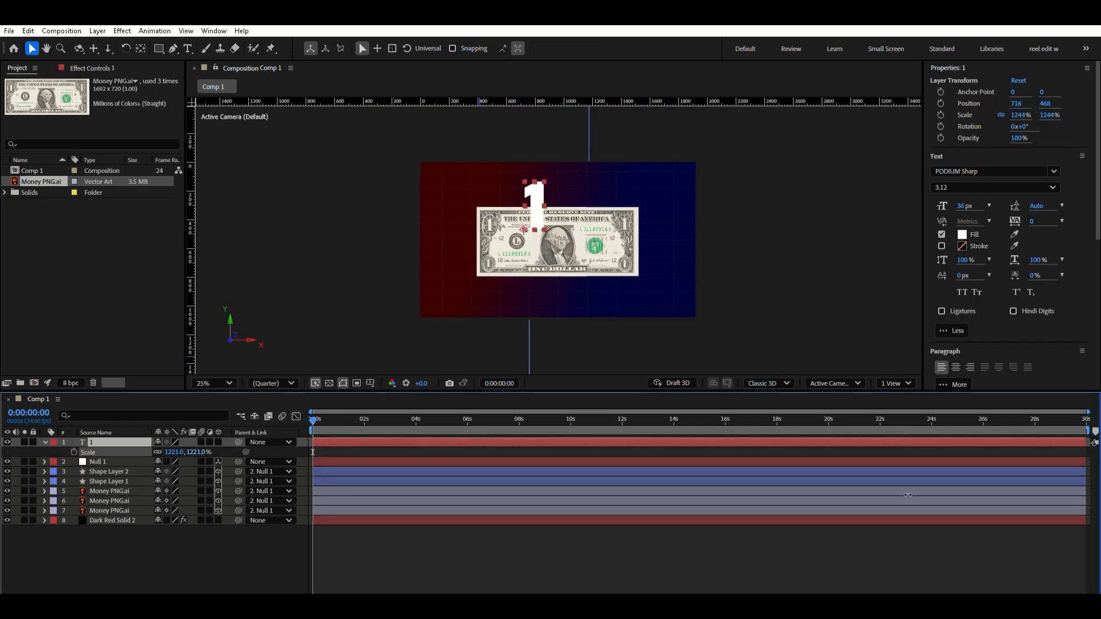
- Add a Drop Shadow effect to the number 1 text with direction 91° and opacity 91%
left_click_drag(322, 417, 342, 413)
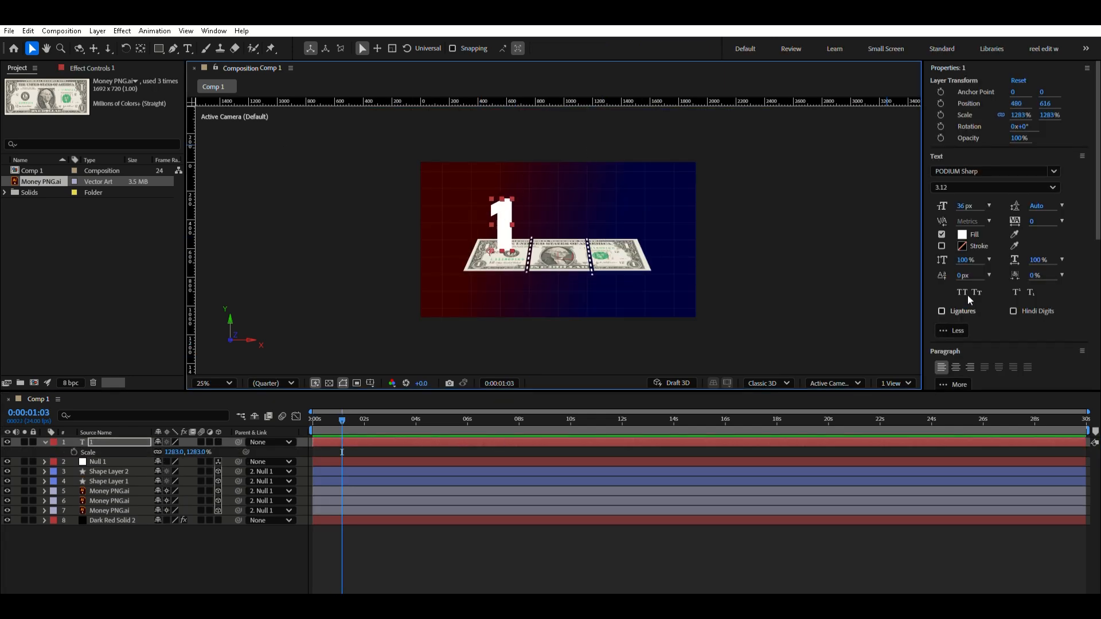
scroll(969, 298, "down", 5)
left_click(975, 203)
left_click(1042, 123)
type("drop s")
double_click(984, 188)
left_click(119, 132)
left_click_drag(106, 110, 135, 111)
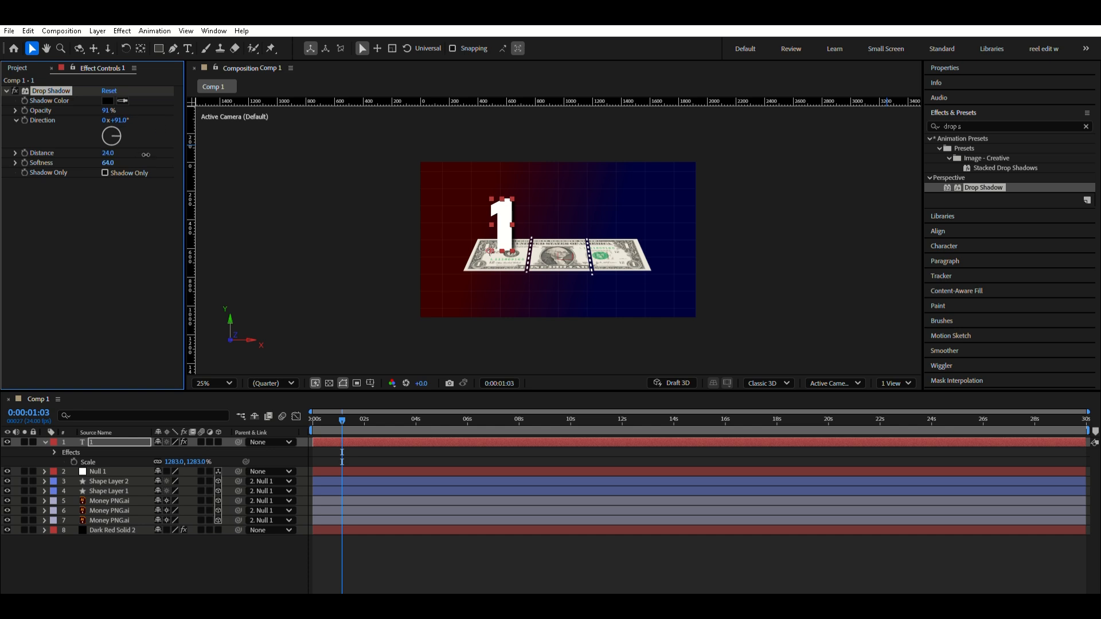
- Duplicate the number 1 twice, place the copies over the middle and right pieces, and change them to 2 and 3
left_click(119, 442)
key("ctrl+d")
key("ctrl+d")
left_click_drag(504, 220, 557, 228)
double_click(561, 219)
type("2")
double_click(612, 224)
type("3")
left_click(803, 226)
- Keyframe the number 1 dropping from Y -18 at 0:00:01:01 onto the left piece about half a second on, with Easy Ease
left_click(339, 419)
left_click(104, 462)
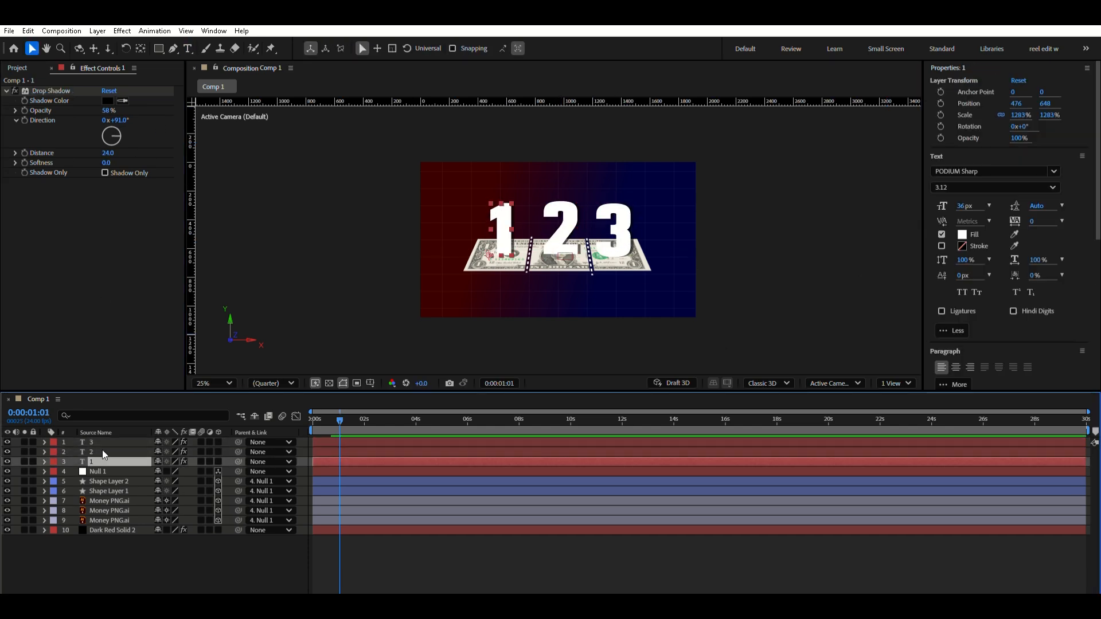
key("p")
left_click(74, 471)
left_click_drag(180, 471, 1, 471)
left_click(64, 452)
left_click(92, 462)
left_click(352, 419)
left_click_drag(189, 471, 279, 480)
key("F9")
- Keyframe the number 2 dropping from Y -40 onto the middle piece after the 1 has landed, with Easy Ease
left_click(92, 452)
key("p")
left_click(374, 419)
left_click(74, 461)
left_click(359, 420)
left_click_drag(180, 462, 2, 452)
key("F9")
- Keyframe the number 3 dropping from Y -81 onto the right piece after the 2 has landed, with Easy Ease
left_click(367, 443)
key("p")
left_click(391, 423)
left_click(74, 452)
left_click(378, 420)
left_click_drag(375, 447, 415, 487)
key("F9")
- Adjust the number 2's landing height on the middle piece, and preview the number drops
mouse_move(378, 420)
left_mouse_down()
mouse_move(406, 419)
mouse_move(374, 419)
left_mouse_up()
left_click_drag(561, 218, 561, 235)
left_click_drag(356, 420, 127, 442)
left_click(618, 354)
key("space")
- Try to fade the bill by keyframing opacity on the null from the start to 0:00:01:02
left_click(98, 500)
key("t")
left_click_drag(338, 418, 313, 418)
left_click(73, 511)
left_click(343, 418)
left_click_drag(160, 510, 508, 522)
key("Home")
key("k")
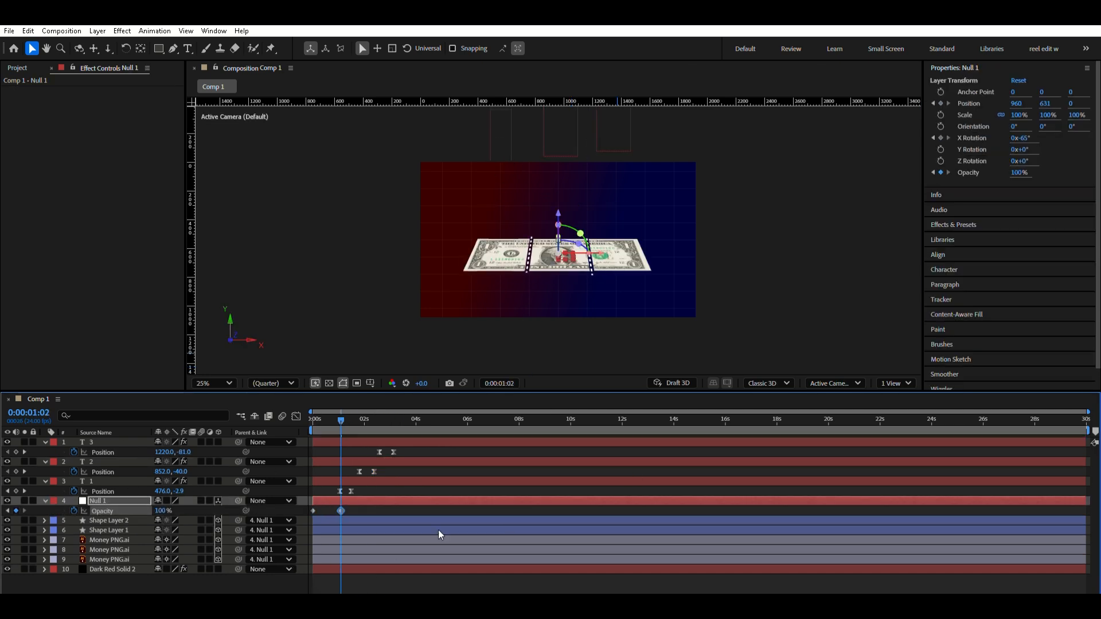
key("j")
left_click(74, 510)
- Keyframe opacity on the bill layers from the start, dimming the three bill pieces to 51% at 0:00:01:01
left_click(109, 520)
left_click(113, 560, "shift")
key("t")
left_click(73, 502)
left_click_drag(314, 419, 339, 420)
left_click_drag(169, 502, 151, 494)
left_click(354, 508)
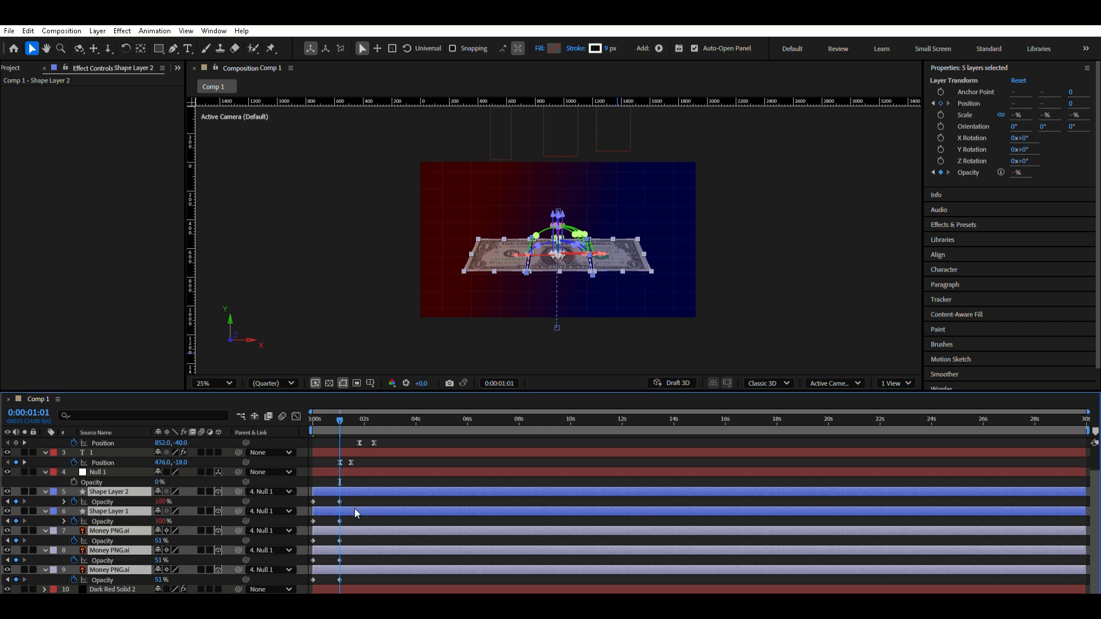
- Collapse all layer properties, raise the number 3 to Y 640 to line up with the others, and preview
key("u")
key("ctrl+a")
key("u")
left_click_drag(622, 233, 622, 225)
key("F2")
key("space")
- Move the number 3's extra position keyframe onto its landing keyframe, deselect everything, and preview the full animation
key("u")
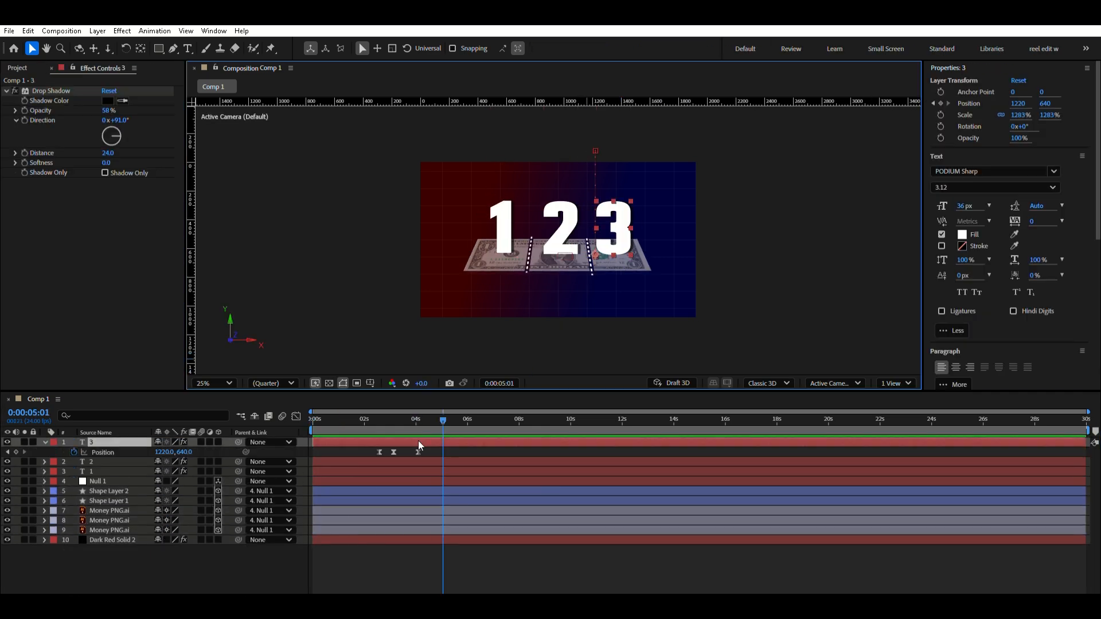
left_click(394, 421)
left_click_drag(418, 452, 394, 445)
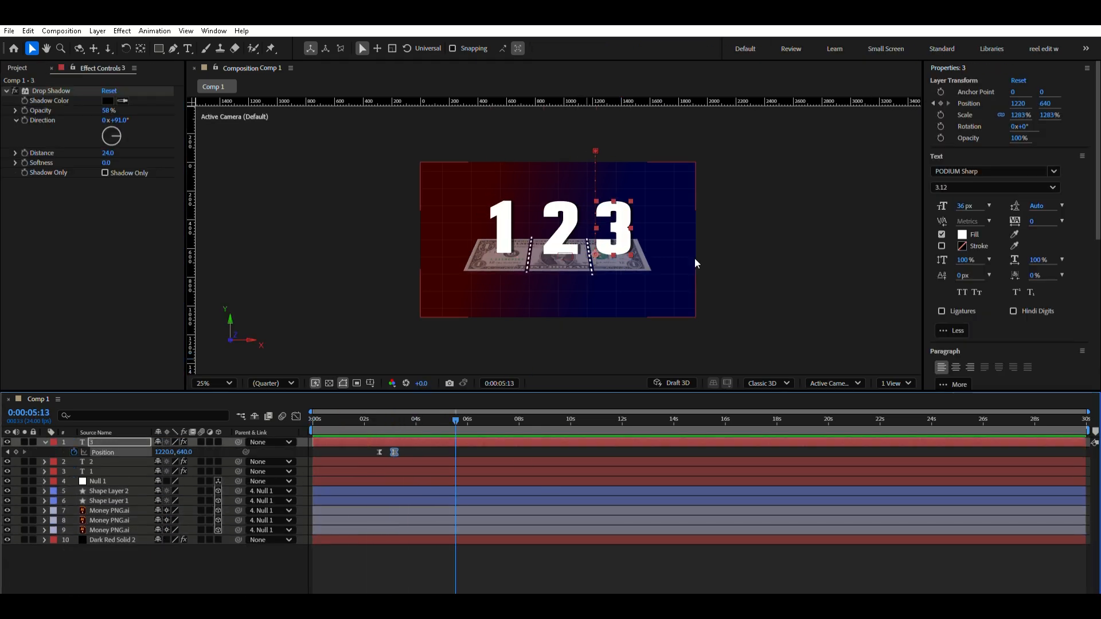
key("F2")
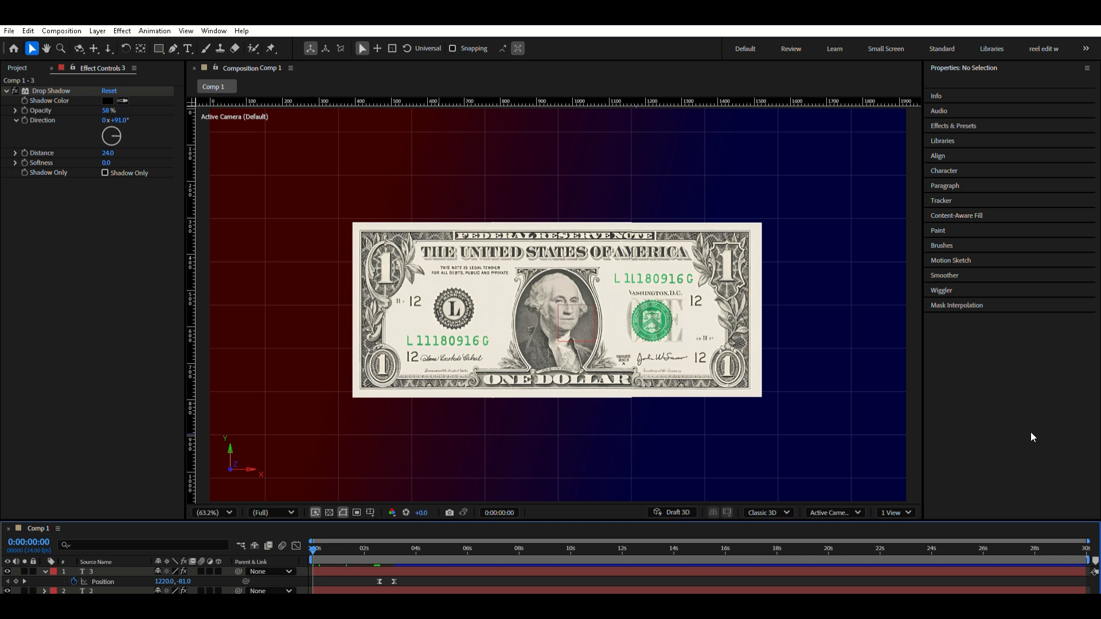
key("space")
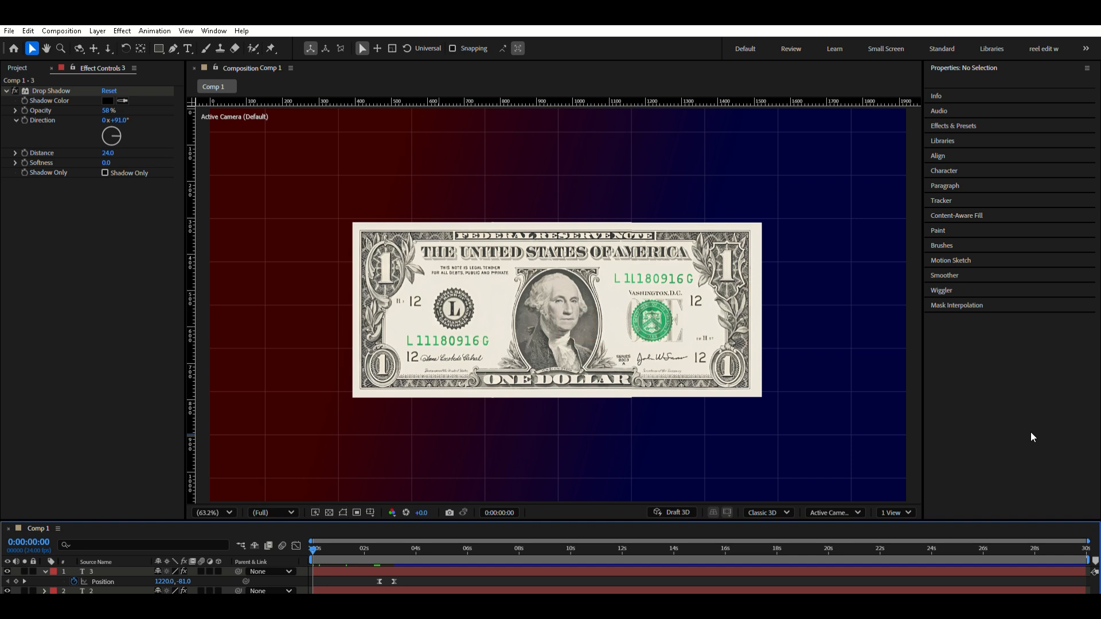